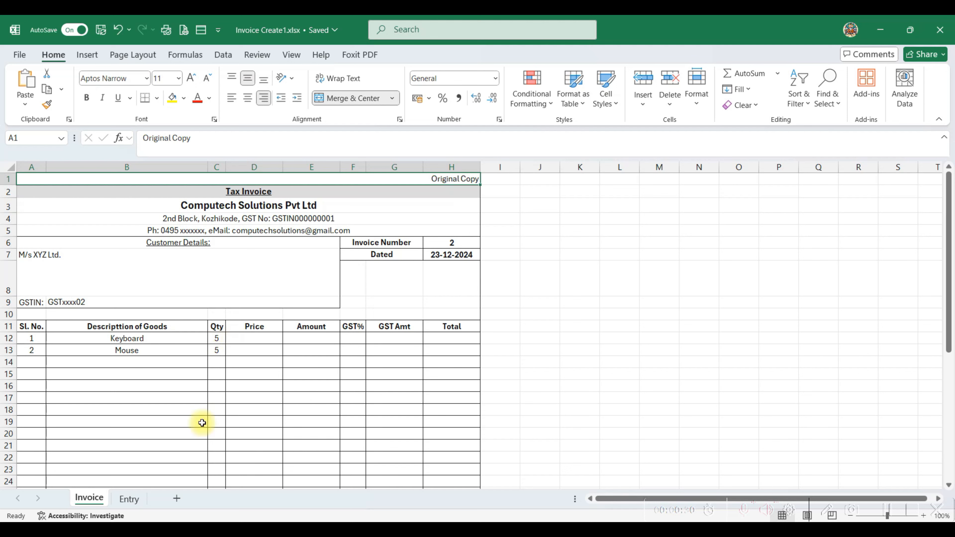
# Add a new worksheet and name it Product.
pyautogui.click(176, 498)
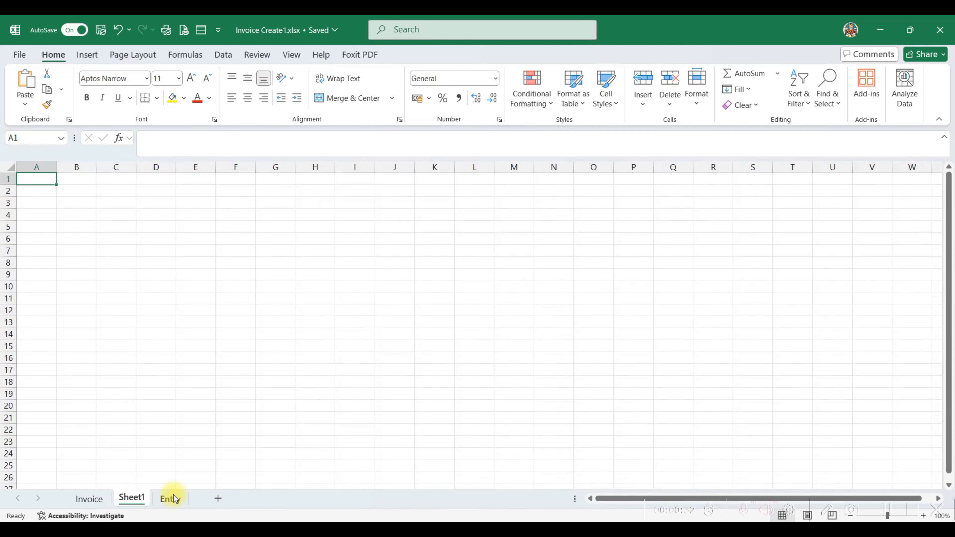
pyautogui.doubleClick(134, 497)
pyautogui.write('Product')
pyautogui.press('Return')
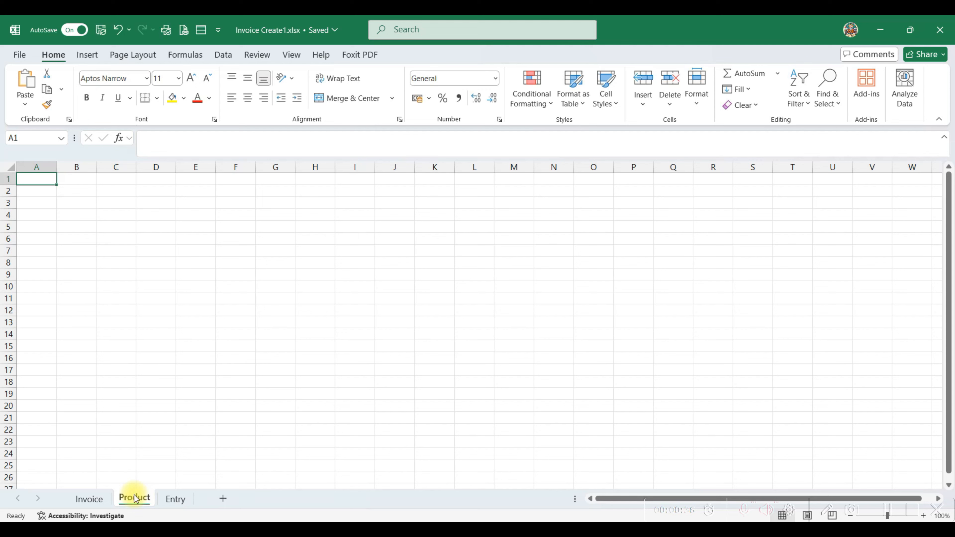
# Enter the headings Product Name, Price and GST in cells A1 to C1 of the Product sheet.
pyautogui.write('Product Name')
pyautogui.press('Tab')
pyautogui.write('Pricce')
pyautogui.press('BackSpace')
pyautogui.press('BackSpace')
pyautogui.write('e')
pyautogui.press('Tab')
pyautogui.write('GST')
pyautogui.press('Tab')
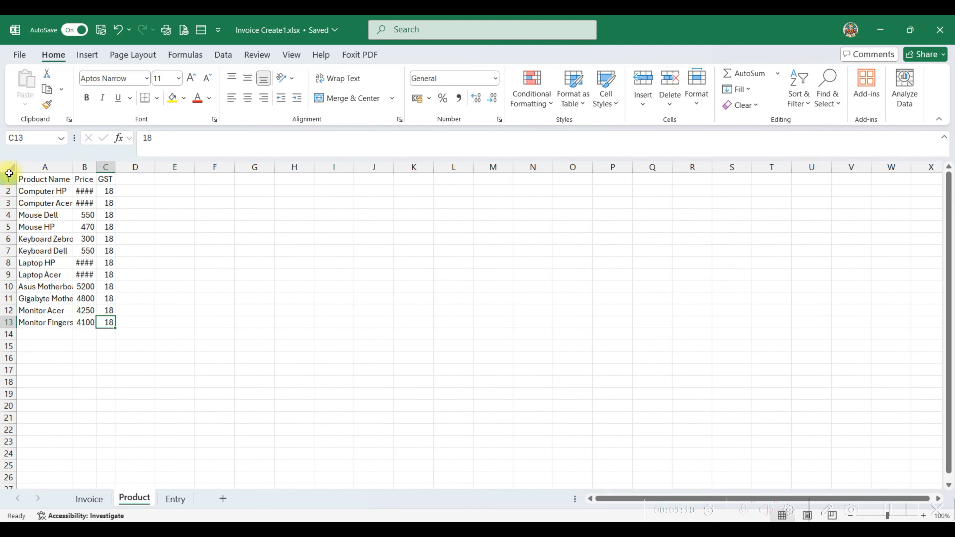
# Auto-fit the width of all columns on the Product sheet to their contents.
pyautogui.click(11, 167)
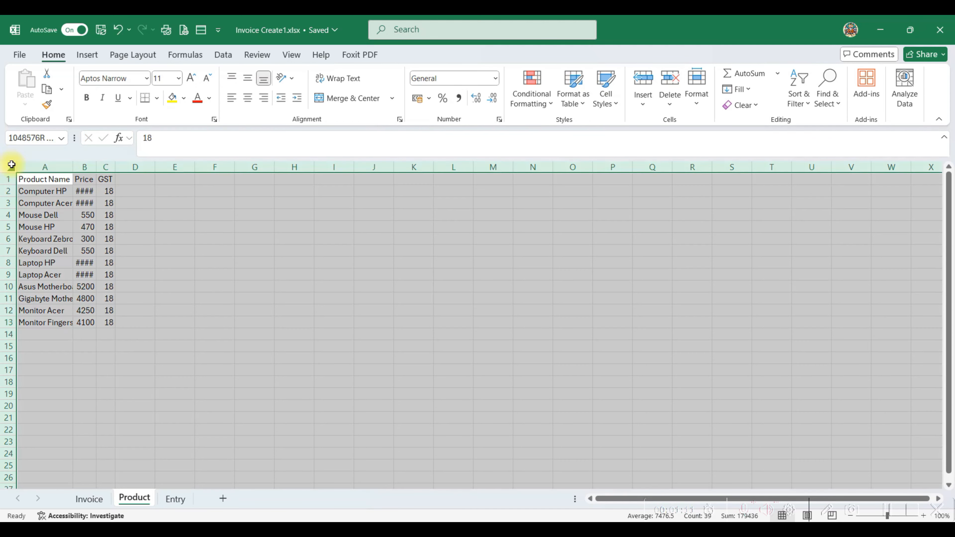
pyautogui.doubleClick(74, 166)
pyautogui.click(143, 192)
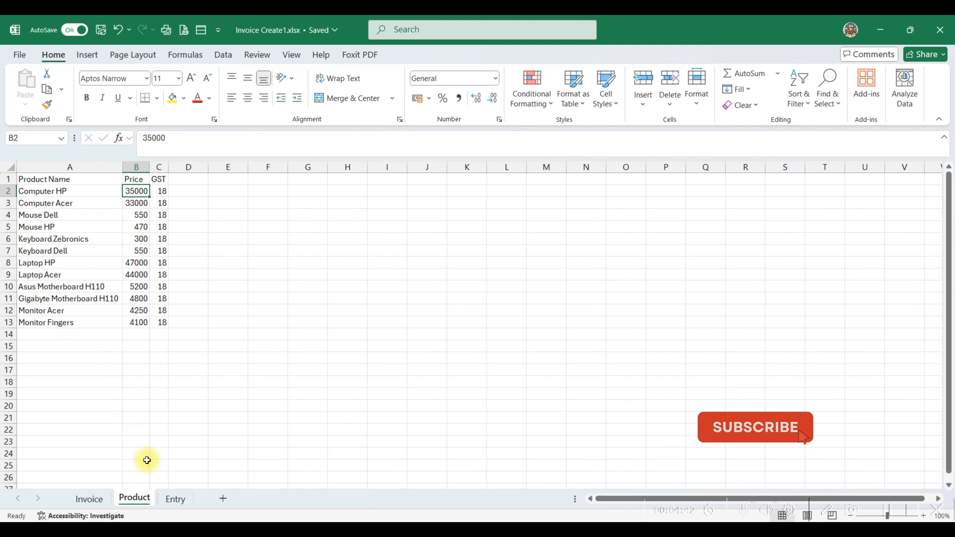
# Clear the Item 1 product names in E2:E3 of the Entry sheet.
pyautogui.click(175, 499)
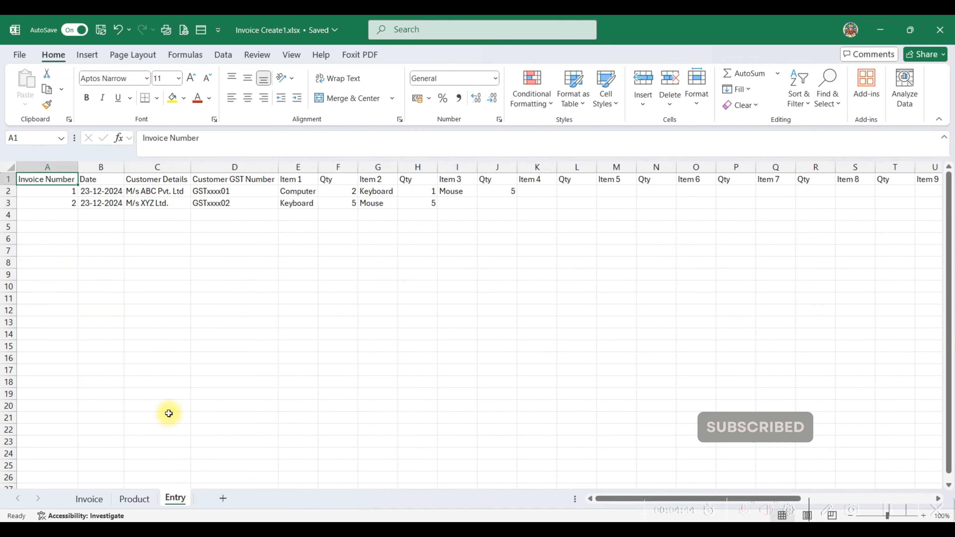
pyautogui.click(297, 191)
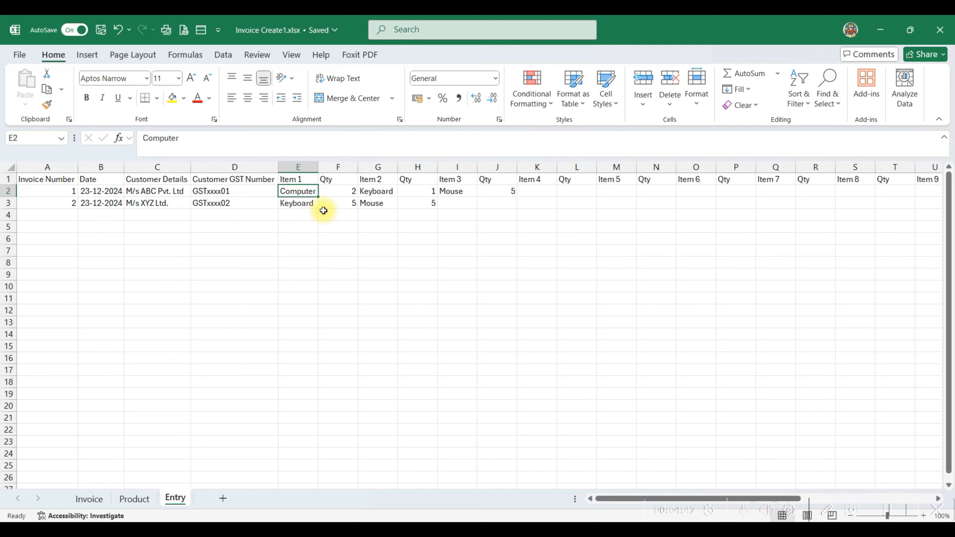
pyautogui.hotkey('shift', 'Down')
pyautogui.press('Delete')
# Clear the Item 2 product names in G2:G3 and the Item 3 name in I2.
pyautogui.press('Right')
pyautogui.press('Right')
pyautogui.hotkey('shift', 'Down')
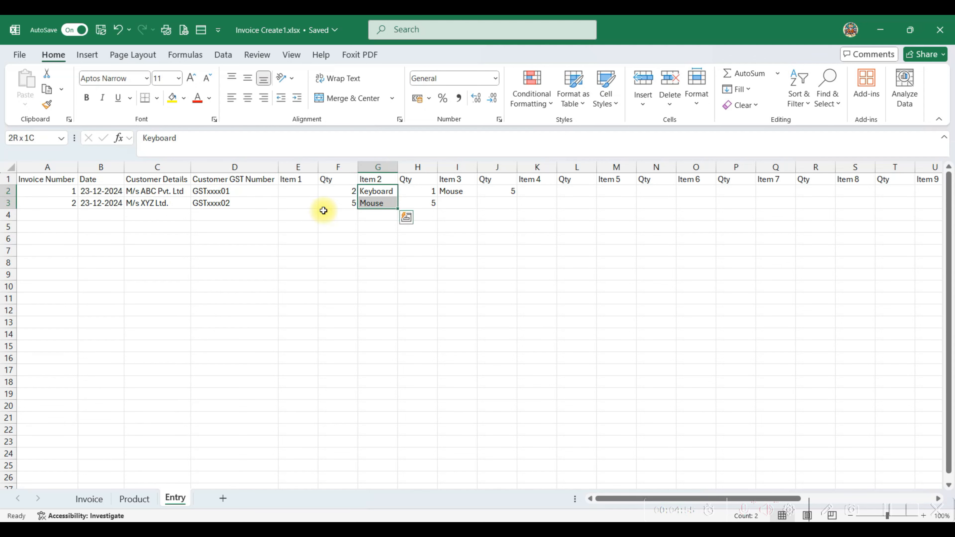
pyautogui.press('Delete')
pyautogui.press('Right')
pyautogui.press('Right')
pyautogui.press('Delete')
pyautogui.press('Left')
pyautogui.press('Left')
pyautogui.press('Left')
pyautogui.press('Left')
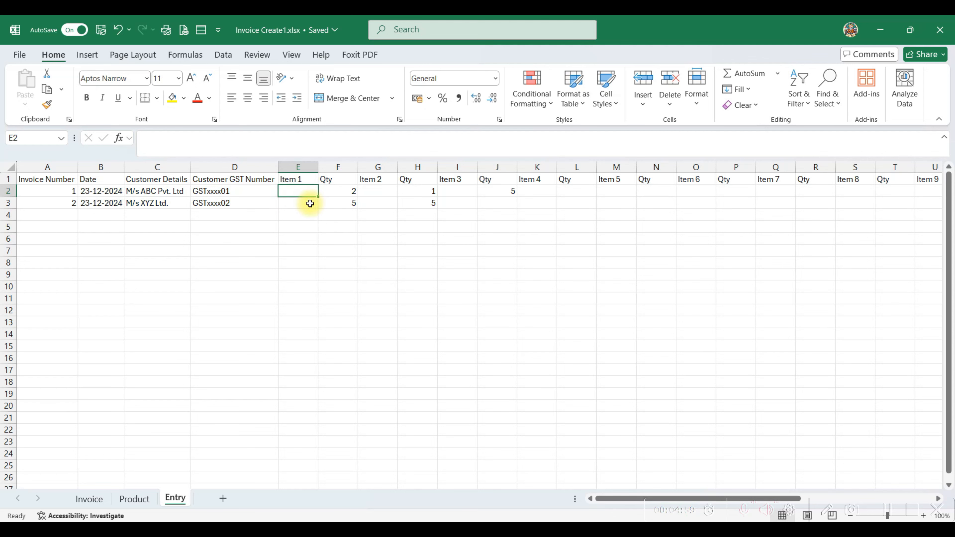
# Apply list data validation to the Item 1 column below its header, using =Product!$A:$A as the source.
pyautogui.click(296, 162)
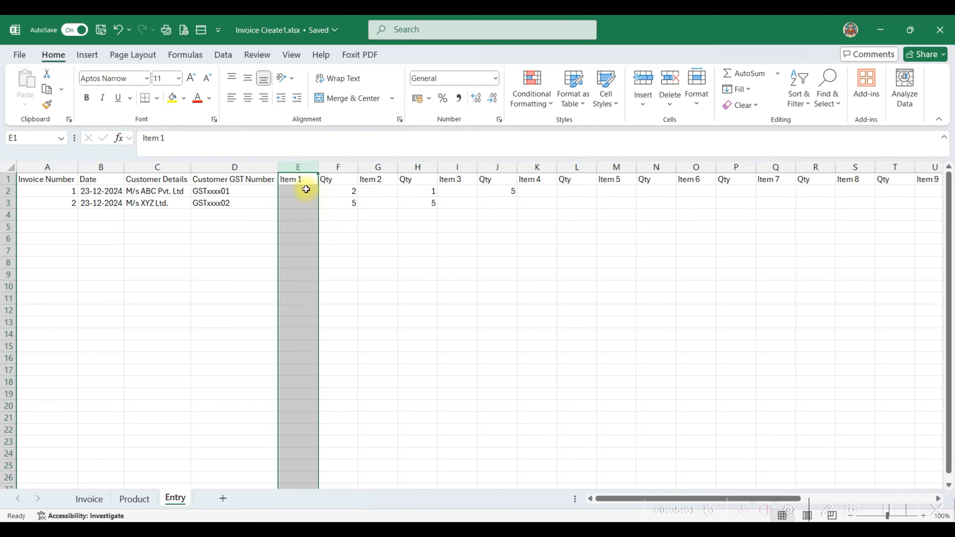
pyautogui.keyDown('ctrl'); pyautogui.click(295, 179); pyautogui.keyUp('ctrl')
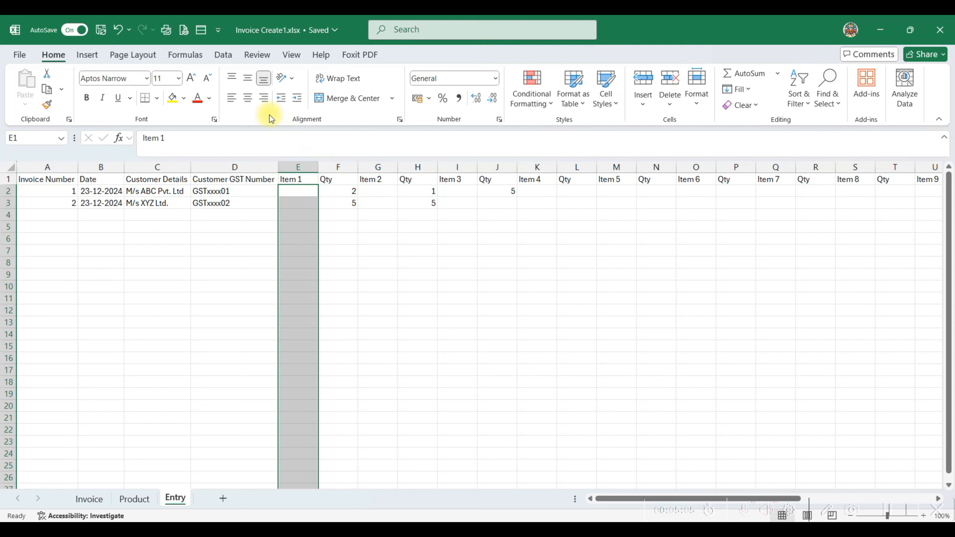
pyautogui.click(224, 55)
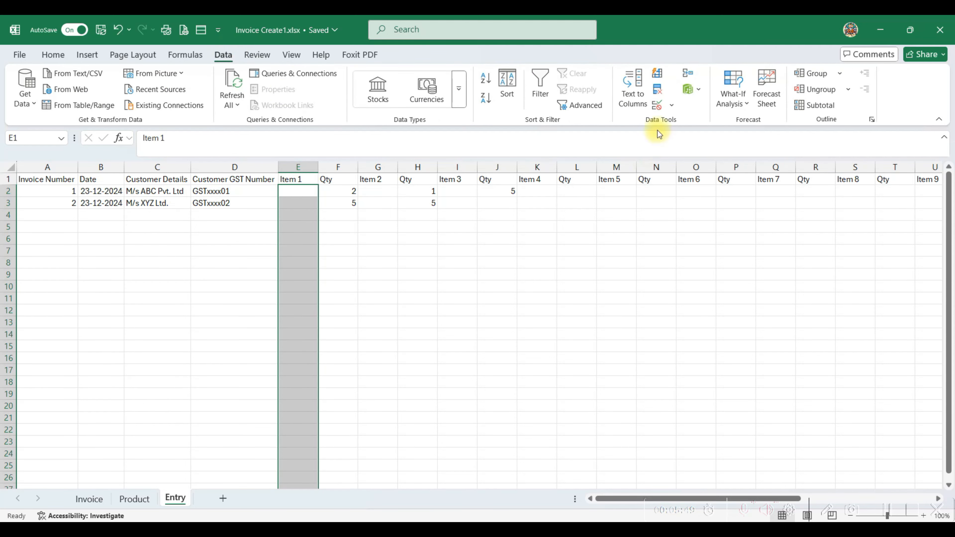
pyautogui.click(656, 108)
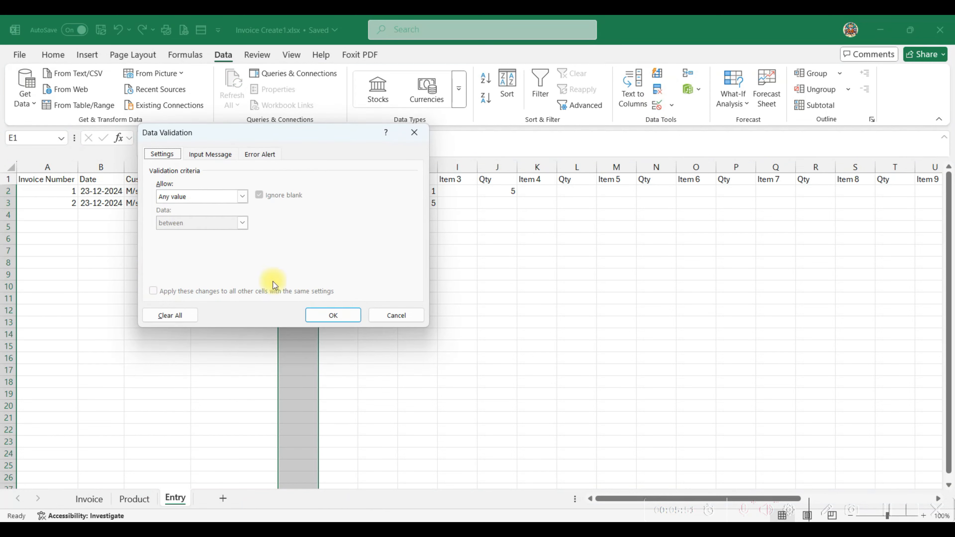
pyautogui.click(196, 197)
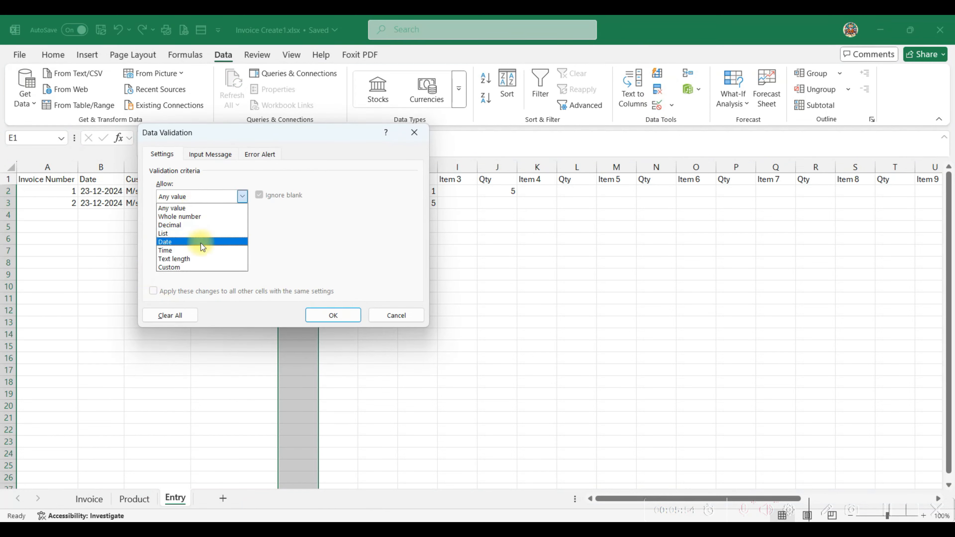
pyautogui.click(191, 234)
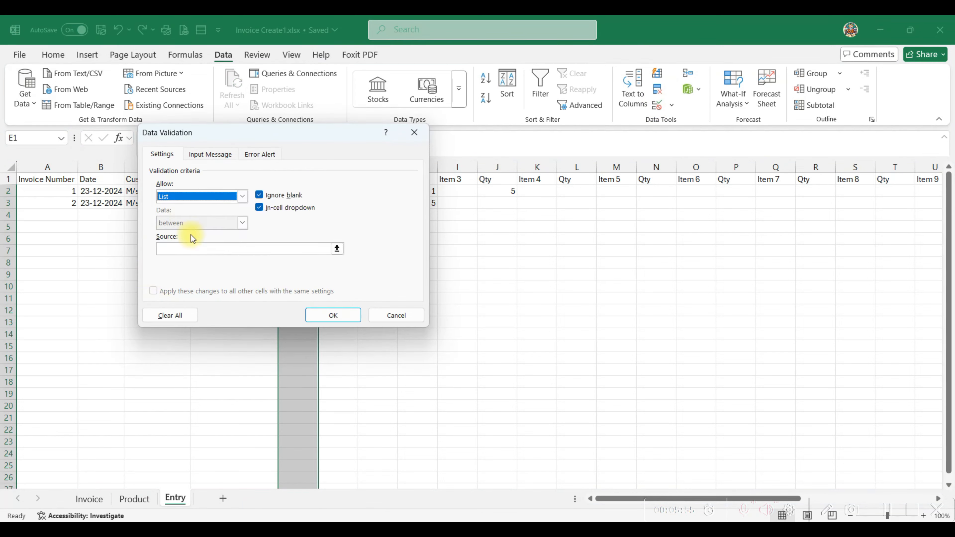
pyautogui.click(340, 252)
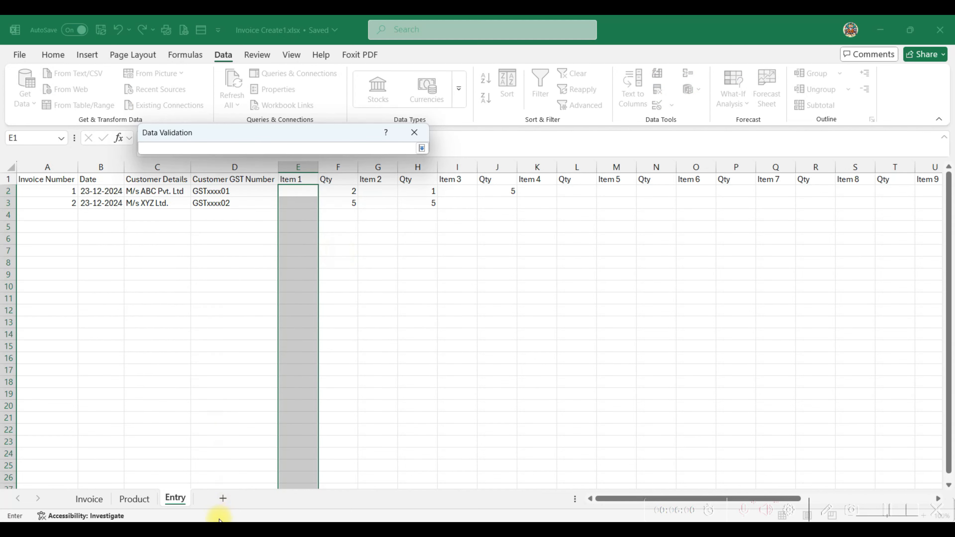
pyautogui.click(145, 502)
pyautogui.click(57, 167)
pyautogui.press('Return')
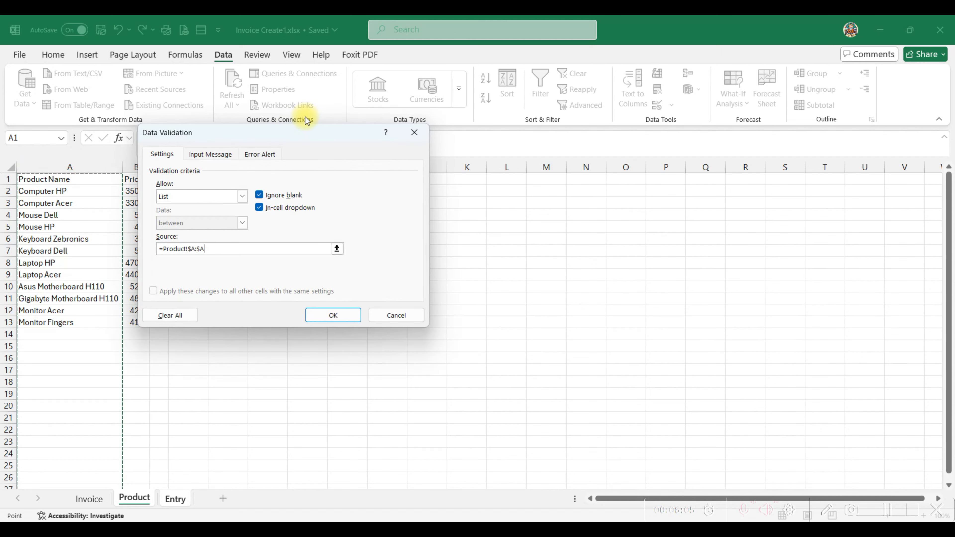
pyautogui.click(330, 313)
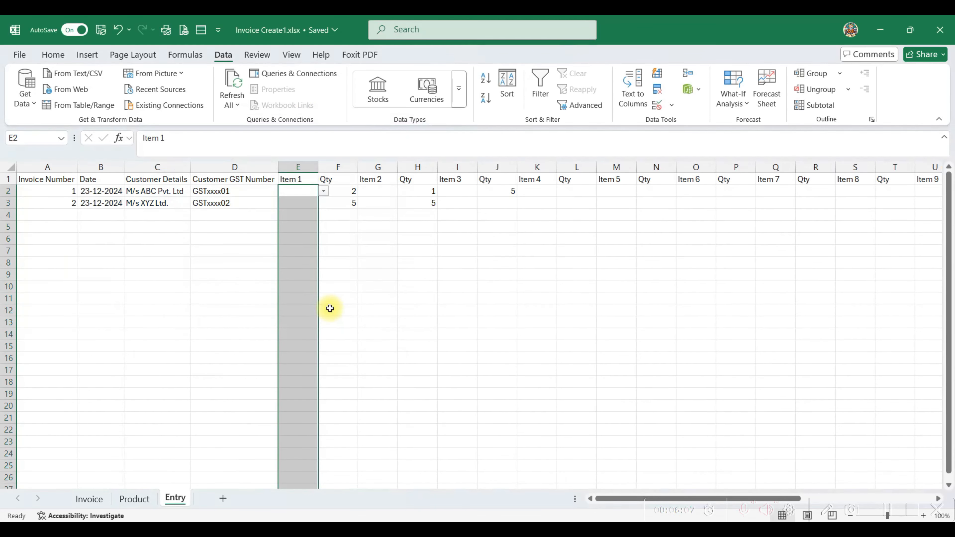
# Check the product choices offered by the dropdown list in cell E2.
pyautogui.click(300, 205)
pyautogui.click(298, 191)
pyautogui.click(324, 191)
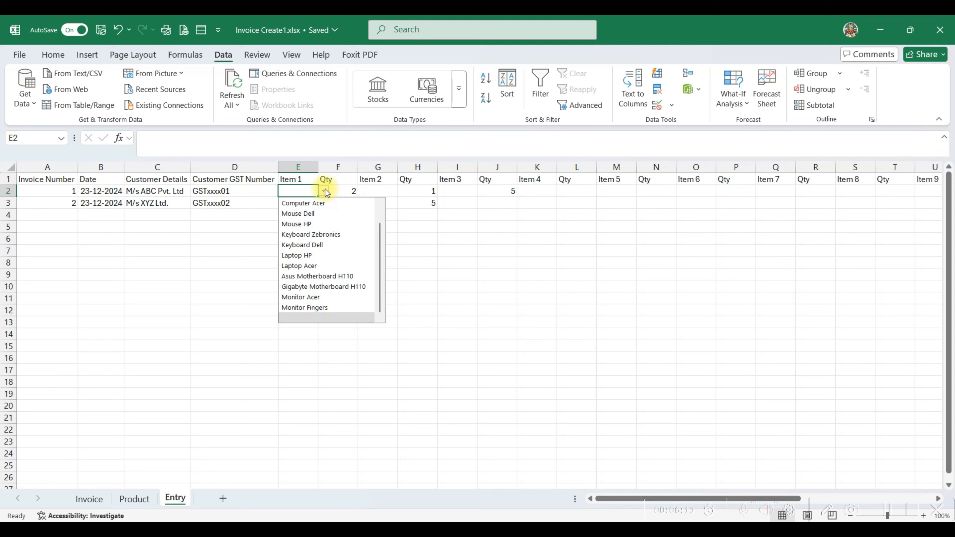
pyautogui.click(324, 191)
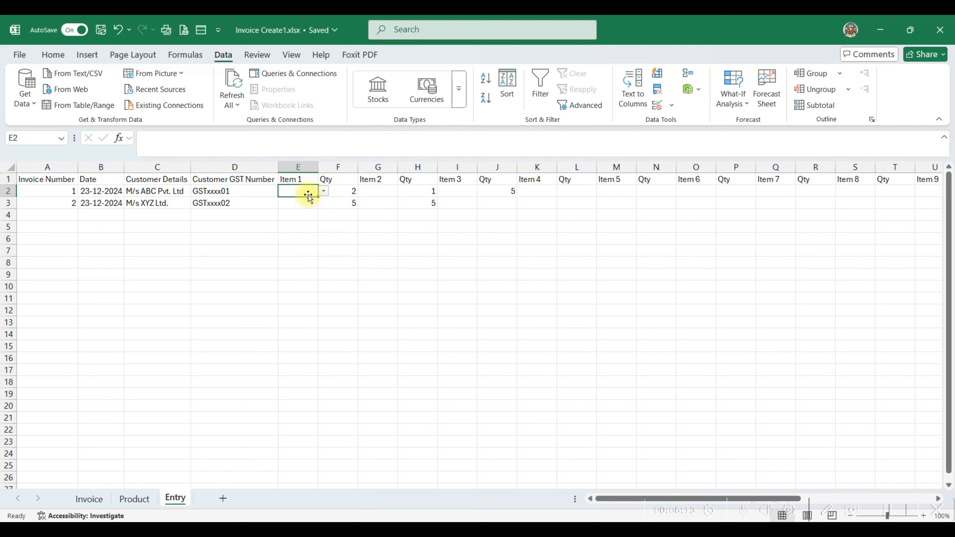
# Try narrowing the dropdown list in E2 with "Comp" to enter Computer HP, and clear the cell again.
pyautogui.write('Compu')
pyautogui.press('BackSpace')
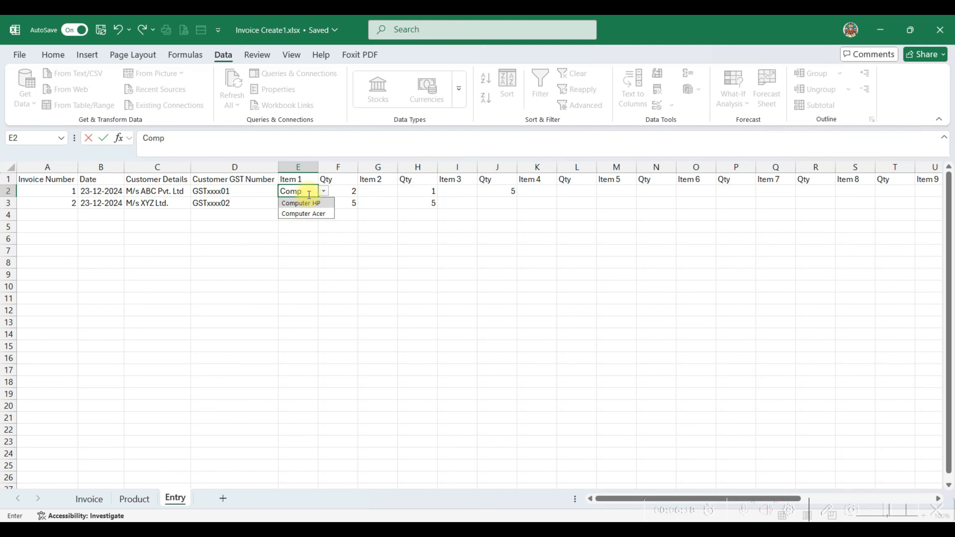
pyautogui.press('Return')
pyautogui.press('Right')
pyautogui.press('Up')
pyautogui.press('Right')
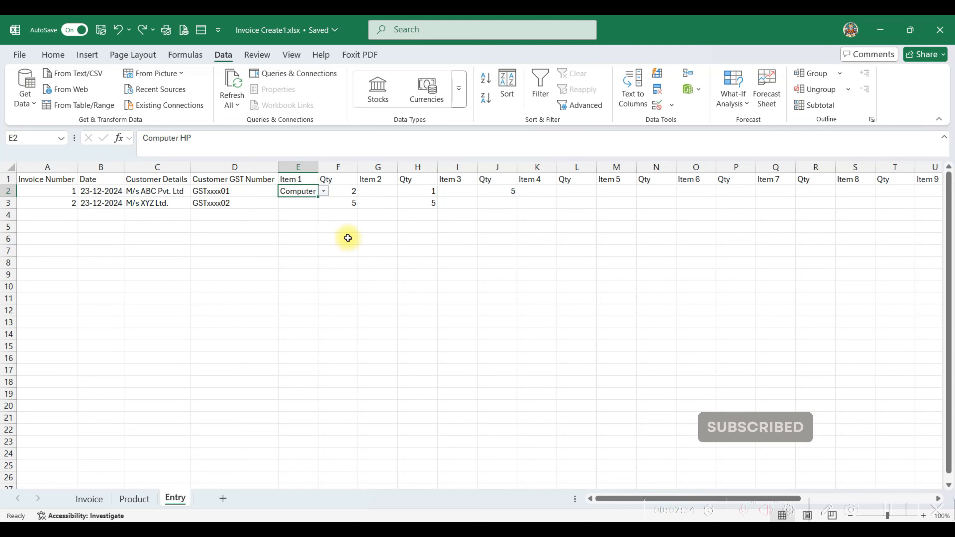
pyautogui.press('Delete')
# Copy the validated Item 1 cells from E2 downward to the Item 2 and Item 3 columns, starting at G2 and I2.
pyautogui.hotkey('ctrl', 'shift', 'Down')
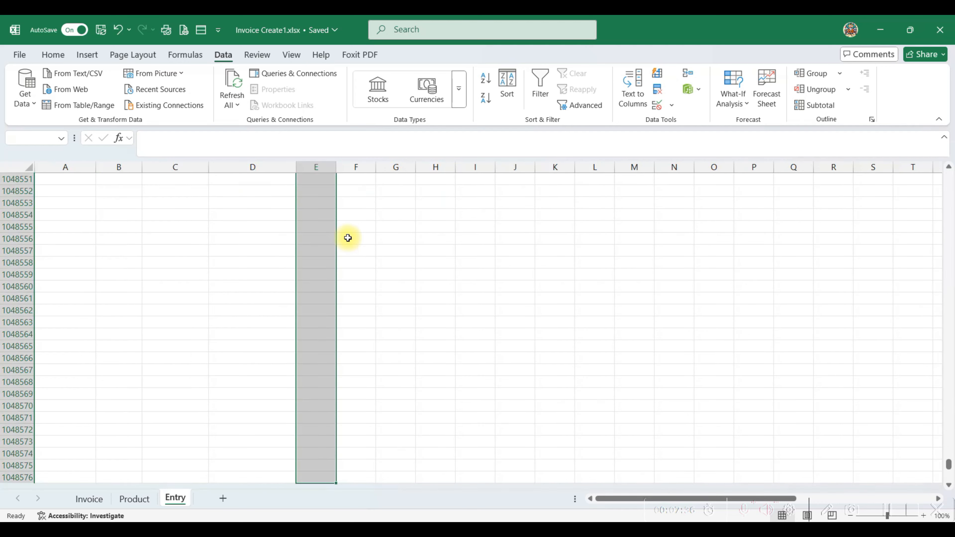
pyautogui.hotkey('ctrl', 'c')
pyautogui.press('Right')
pyautogui.press('Right')
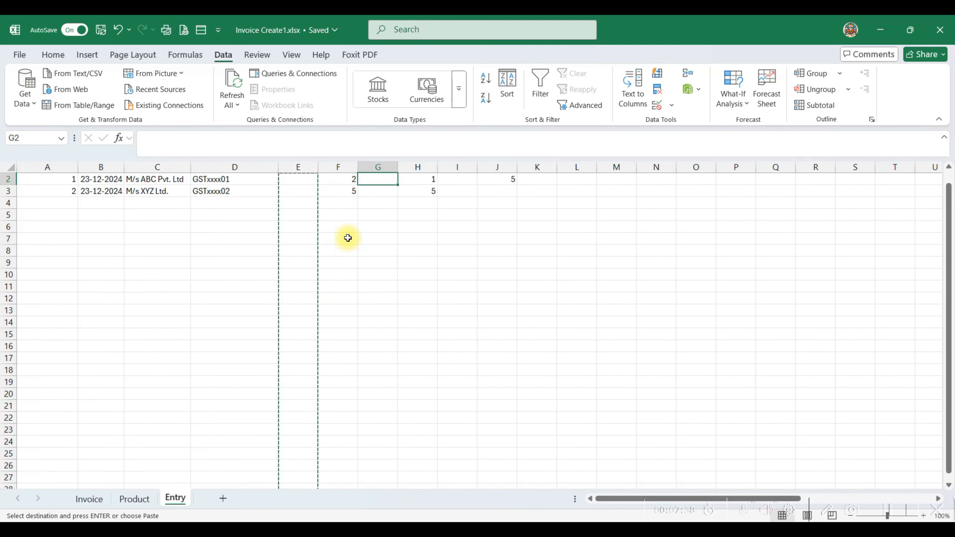
pyautogui.scroll(1, 348, 238)
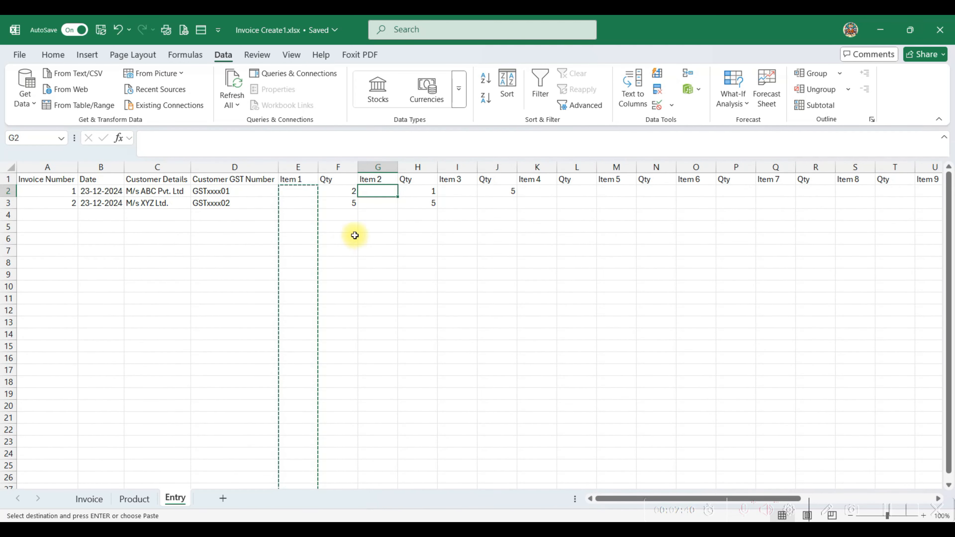
pyautogui.hotkey('ctrl', 'v')
pyautogui.press('Right')
pyautogui.press('Right')
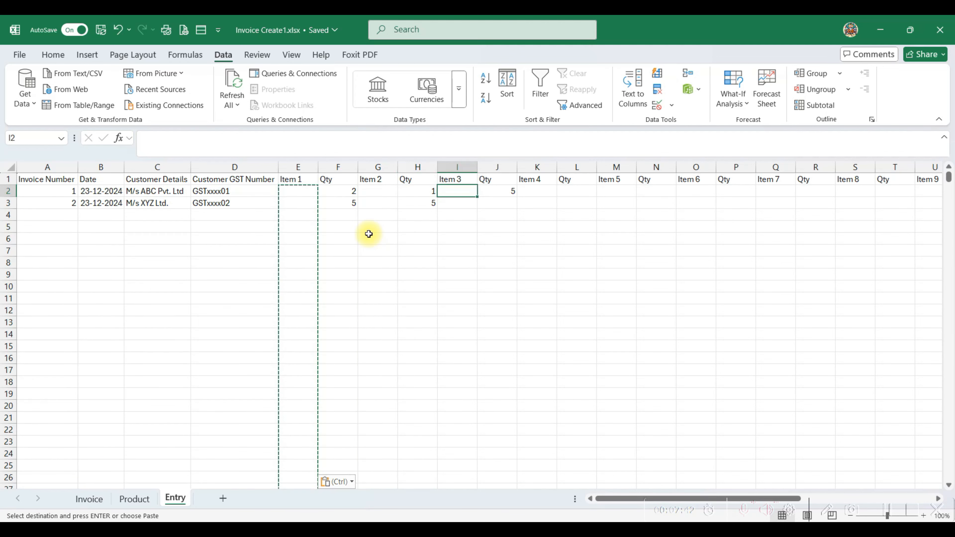
pyautogui.hotkey('ctrl', 'v')
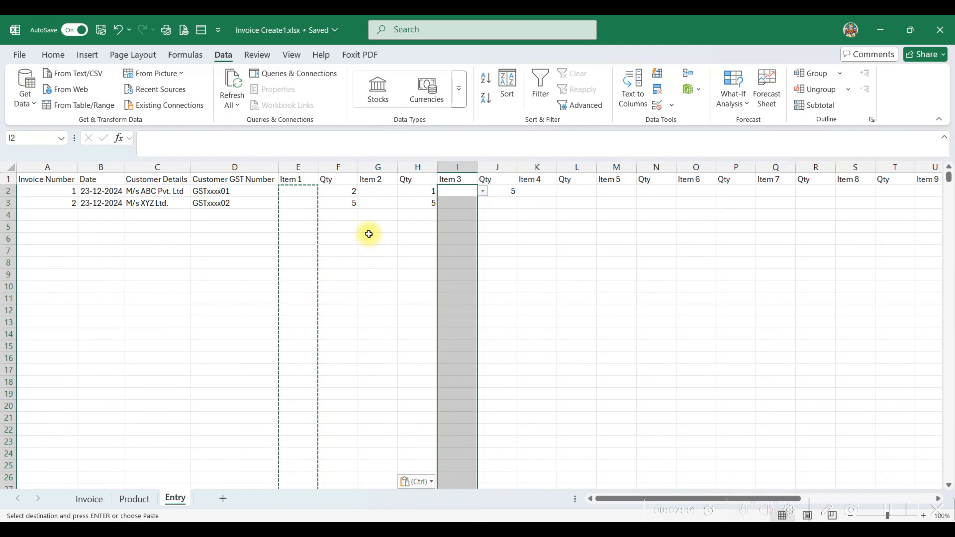
# Check that the Item 3, Item 4 and Item 5 cells in row 2 offer the product dropdown.
pyautogui.click(457, 191)
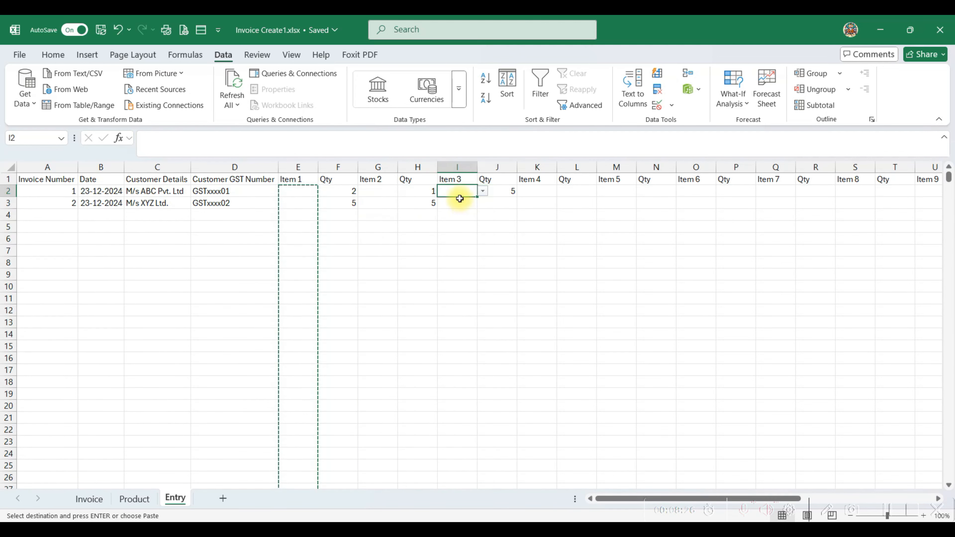
pyautogui.click(547, 192)
pyautogui.click(629, 191)
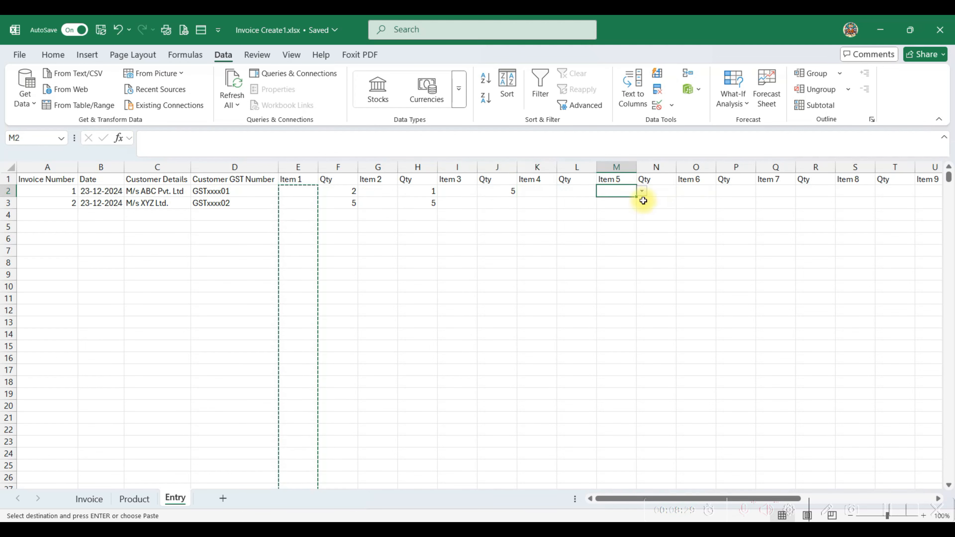
pyautogui.click(641, 190)
pyautogui.click(641, 191)
# For invoice 1, choose Computer Acer as Item 1 in E2 and Mouse Dell as Item 2 in G2.
pyautogui.click(307, 190)
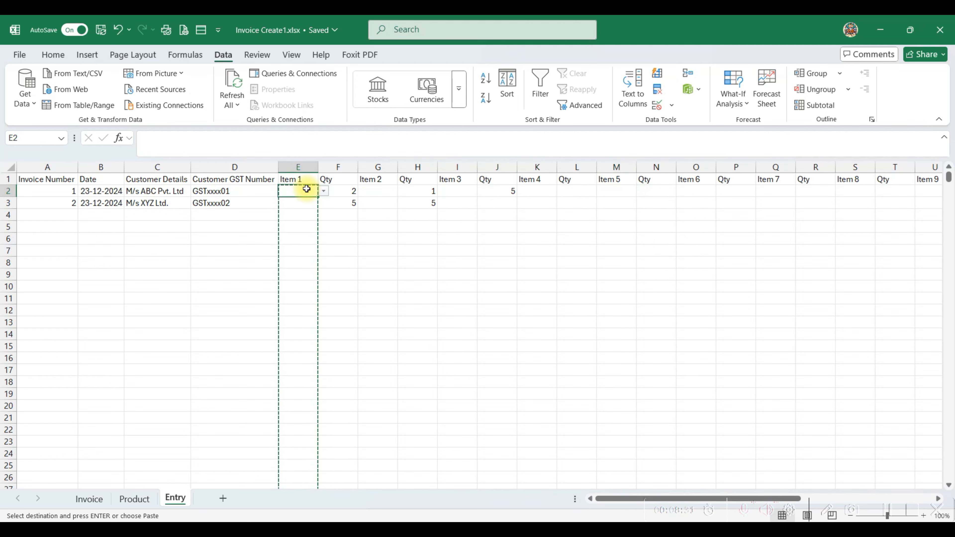
pyautogui.write('Com')
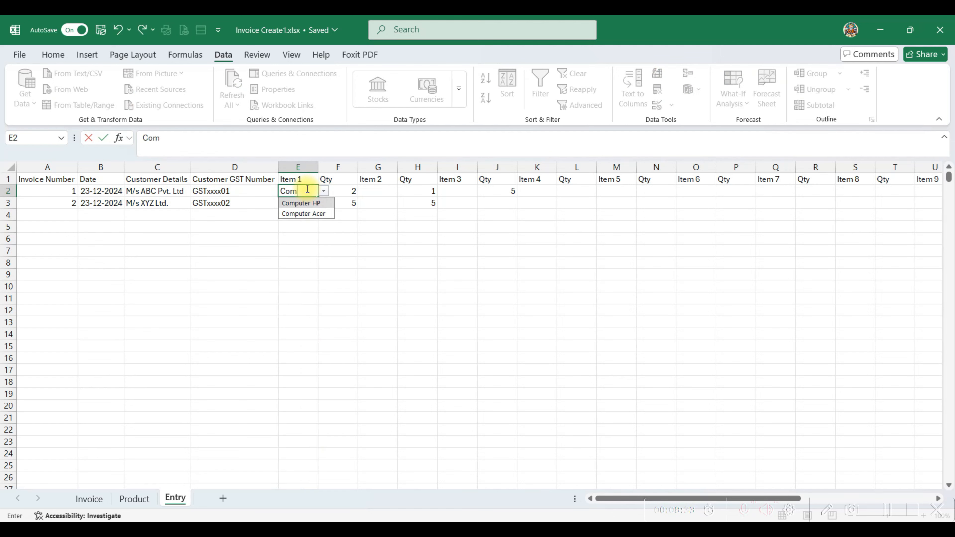
pyautogui.press('Down')
pyautogui.press('Tab')
pyautogui.press('Tab')
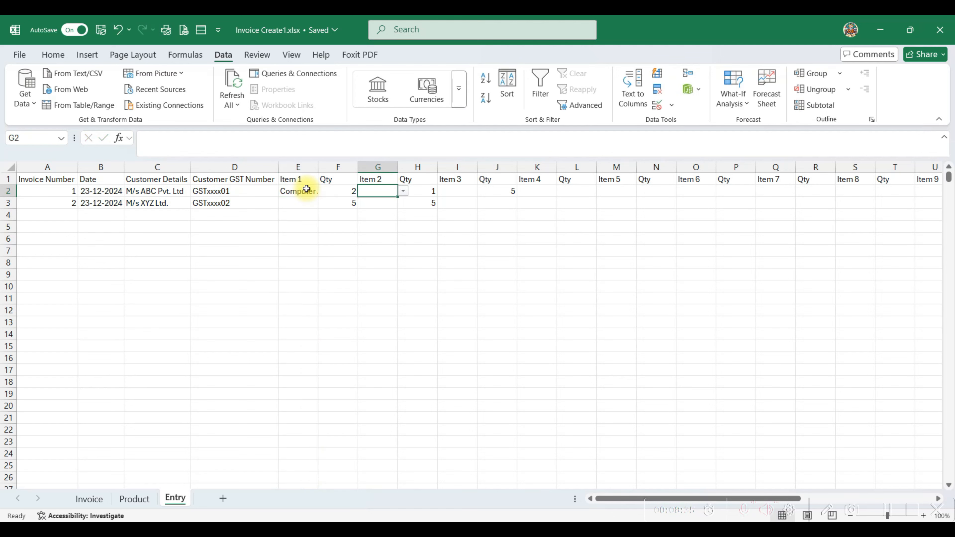
pyautogui.write('Mou')
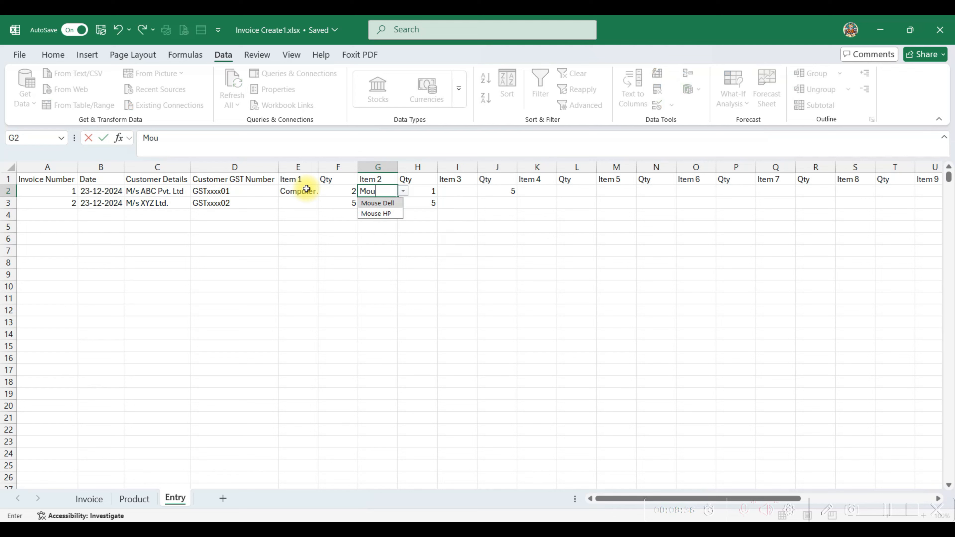
pyautogui.press('Tab')
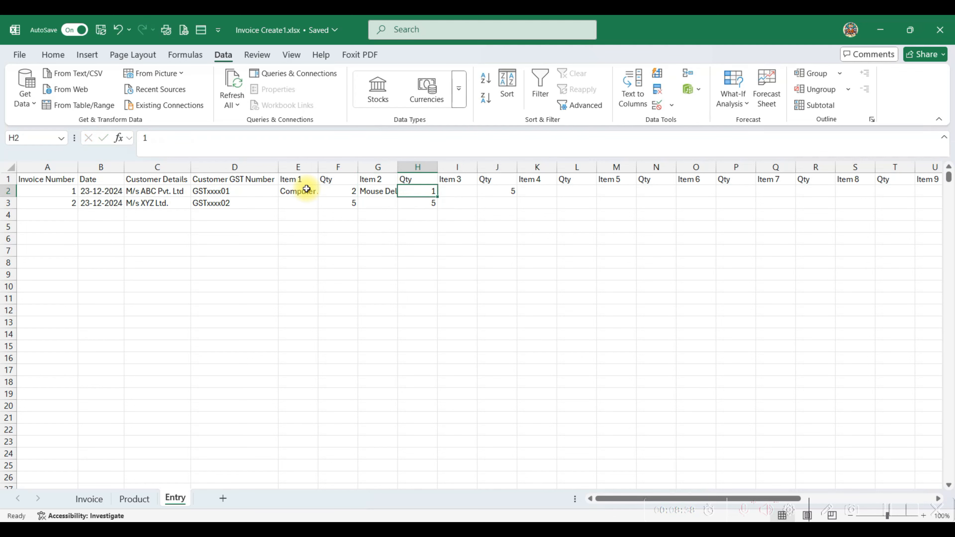
pyautogui.press('Tab')
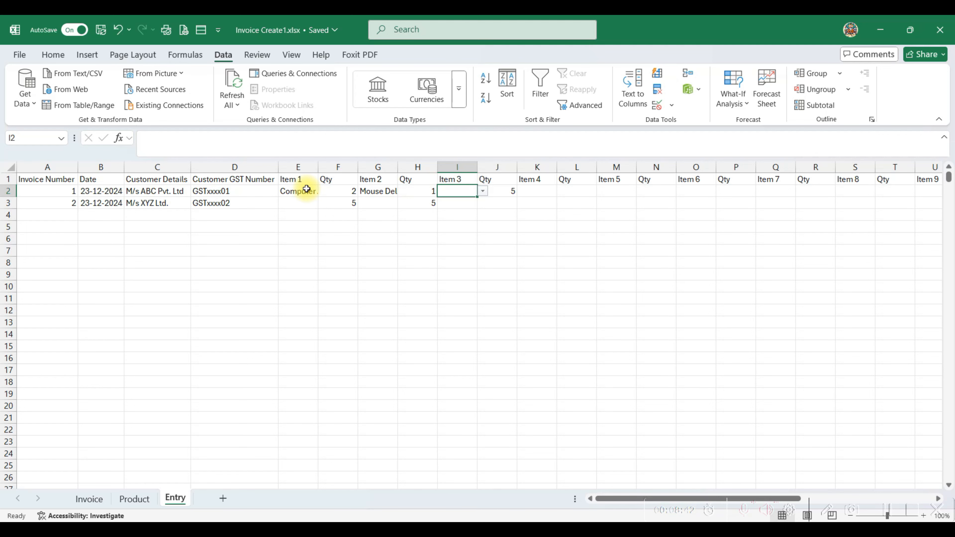
# On the Invoice sheet, set the invoice number in H6 to 1.
pyautogui.click(146, 500)
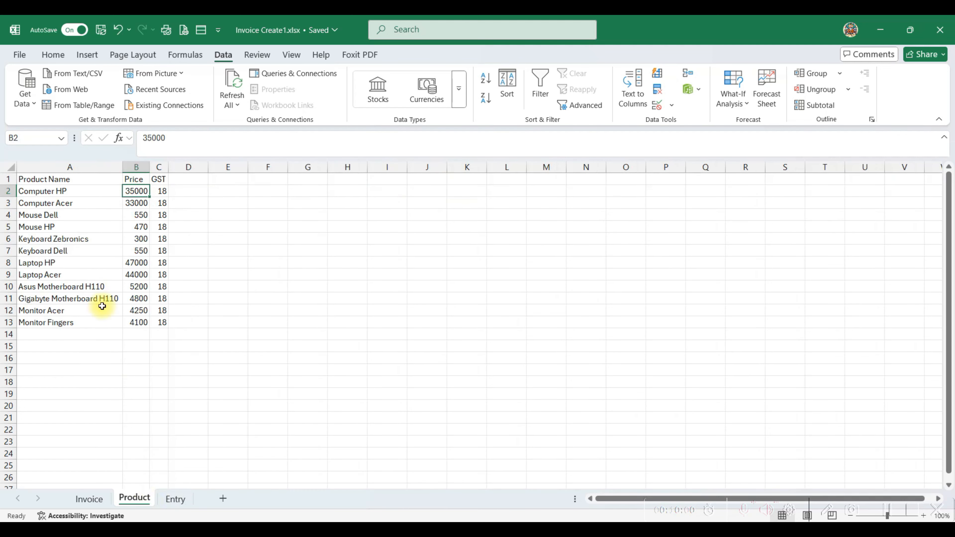
pyautogui.click(104, 503)
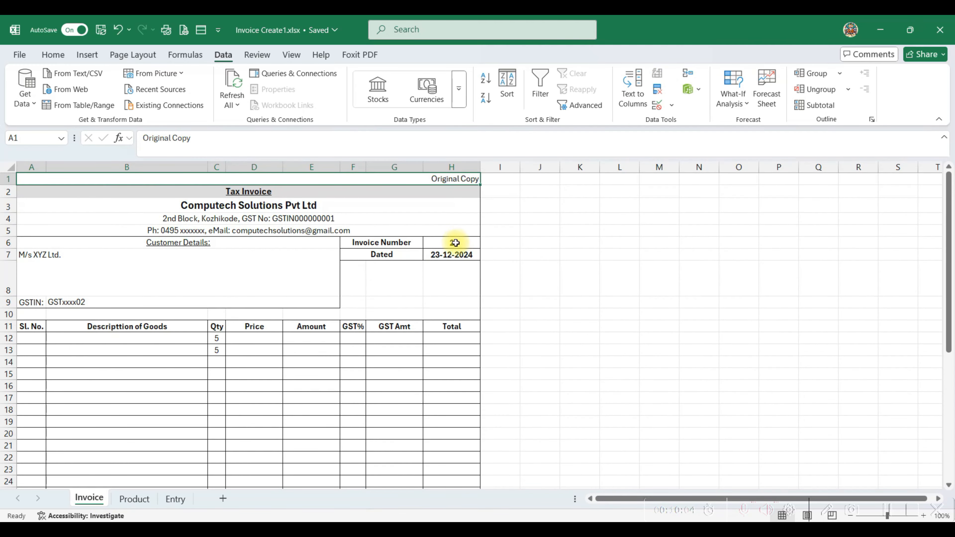
pyautogui.click(454, 243)
pyautogui.write('1')
pyautogui.click(352, 340)
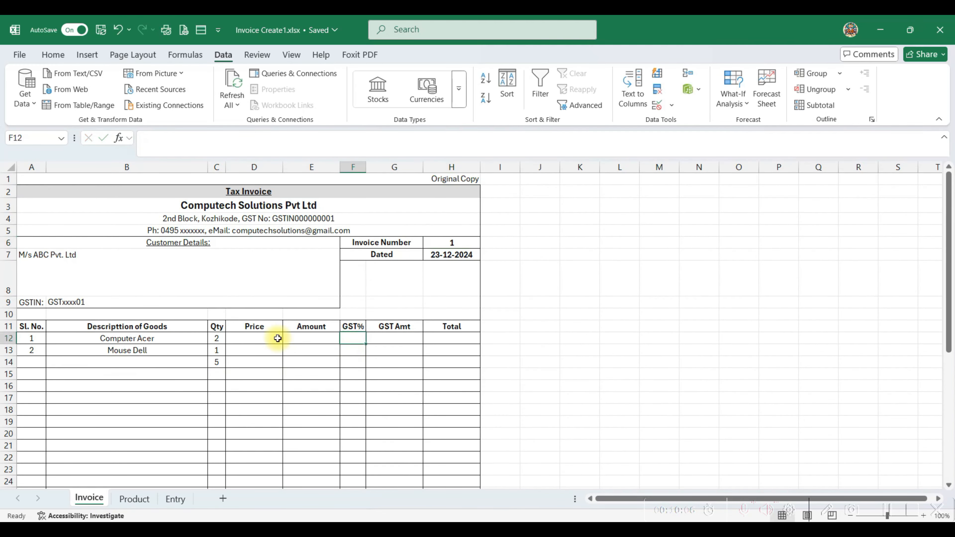
# In D12 of the Invoice sheet, enter the price lookup =IFERROR(VLOOKUP(B12,Product!A:C,2,FALSE),"").
pyautogui.click(252, 338)
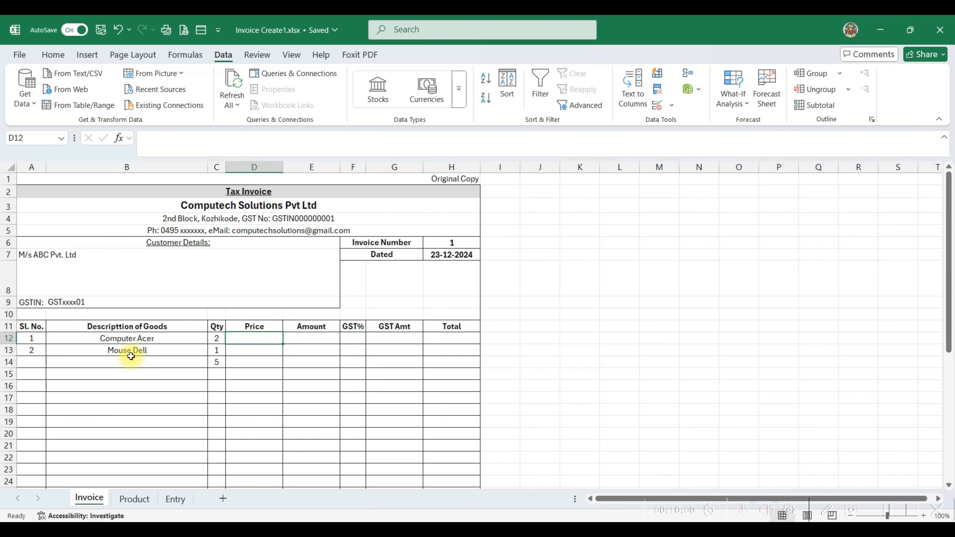
pyautogui.click(134, 499)
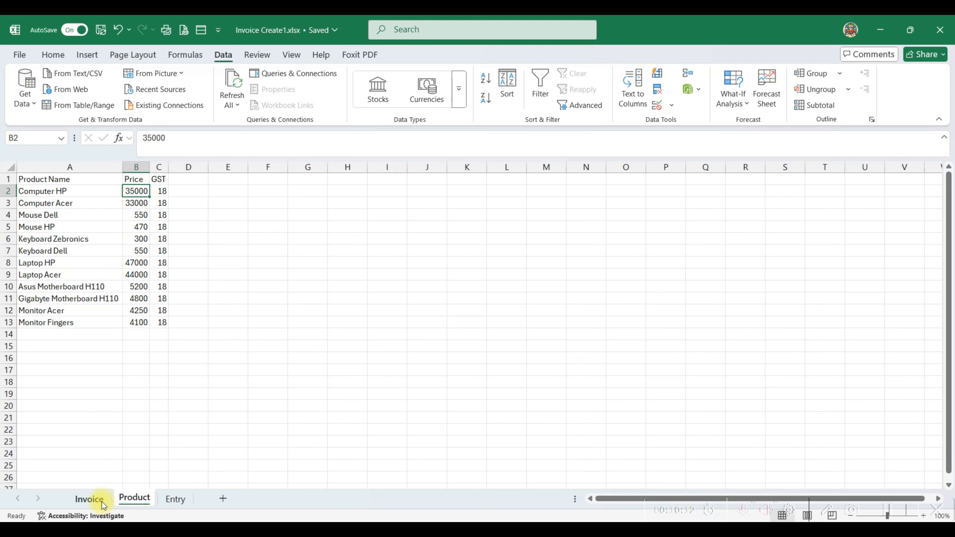
pyautogui.click(89, 499)
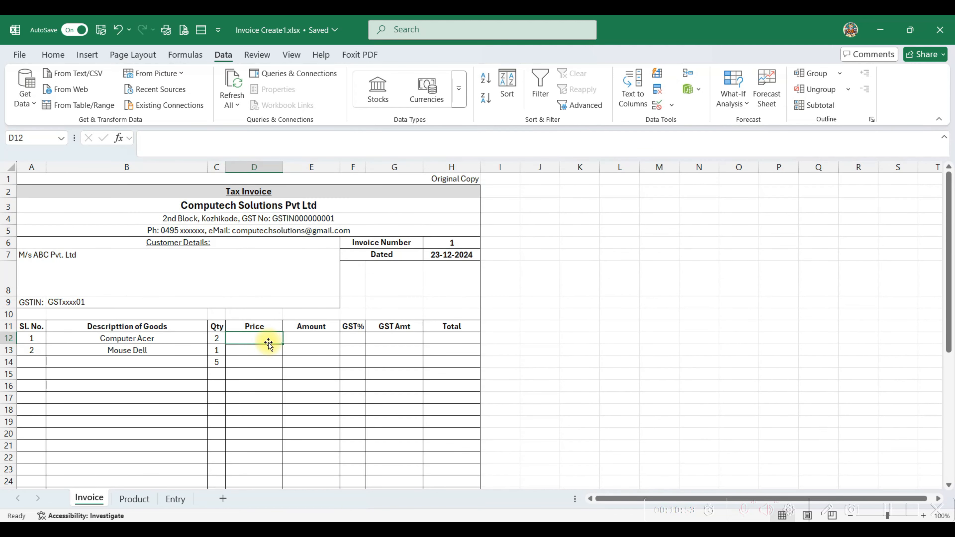
pyautogui.write('=')
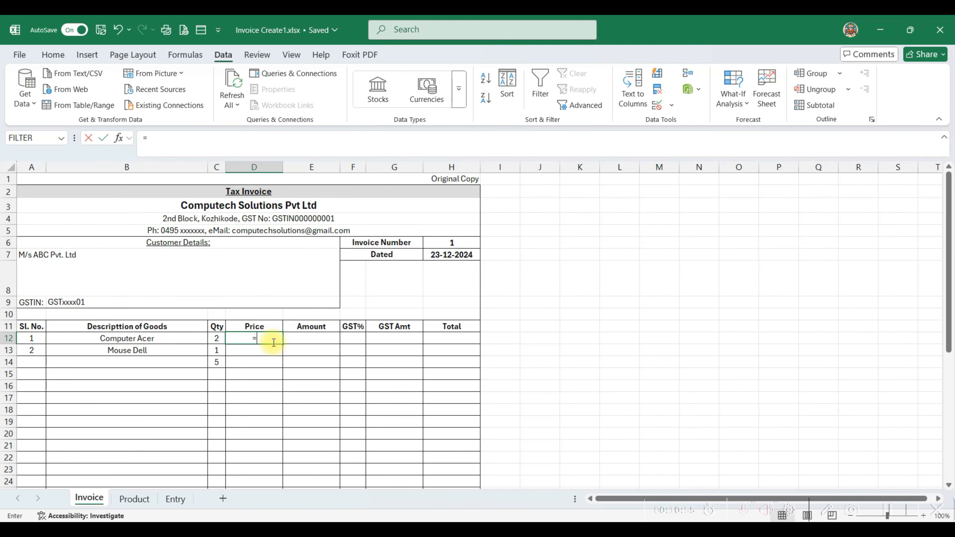
pyautogui.write('IF')
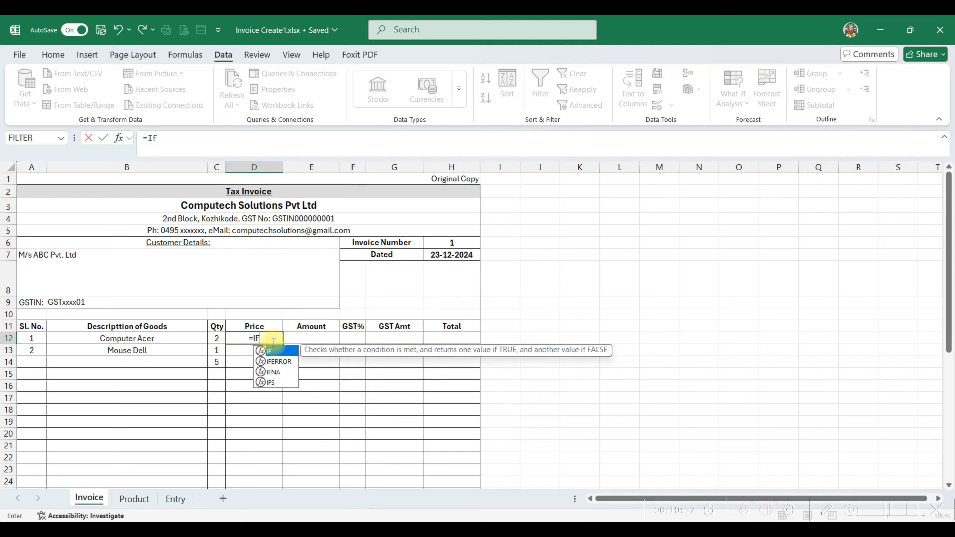
pyautogui.write('ERROR(')
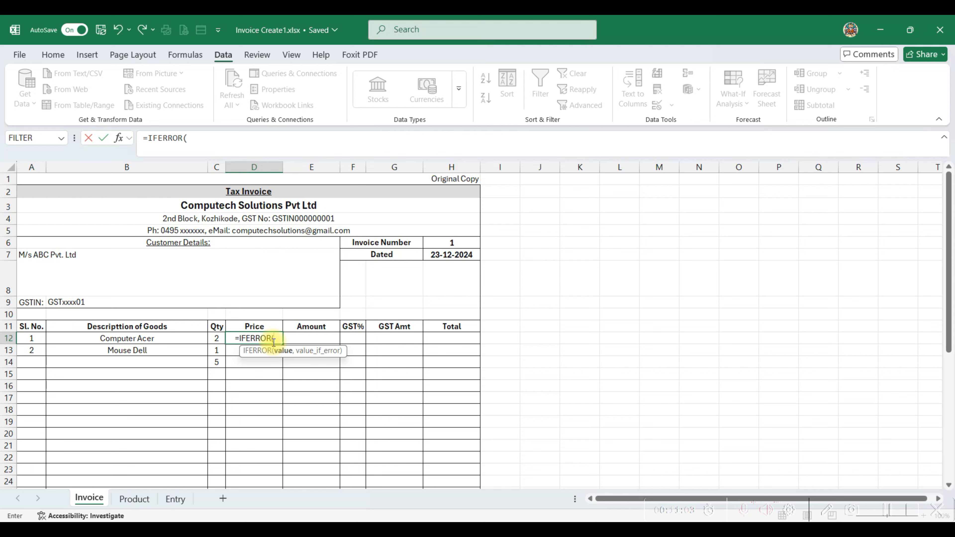
pyautogui.write('VLOOKUP(')
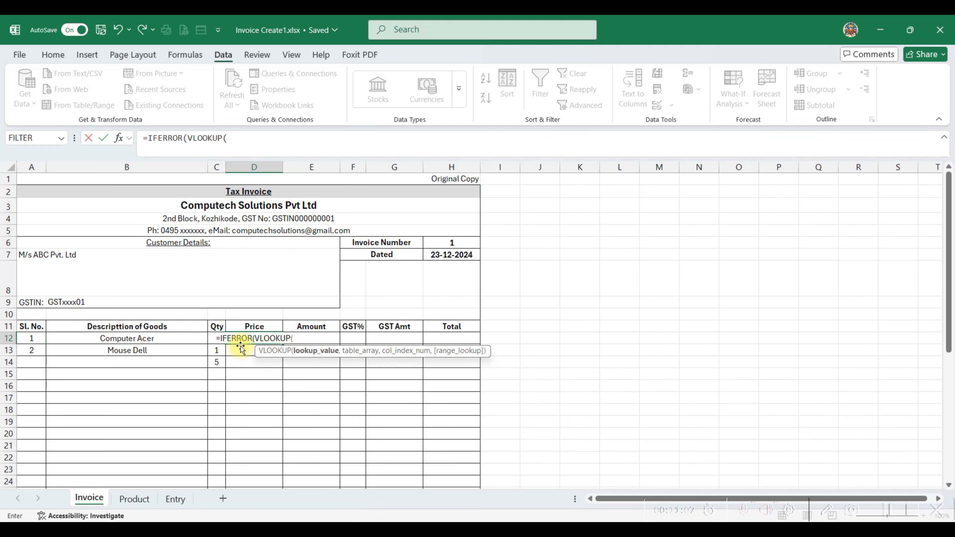
pyautogui.click(134, 341)
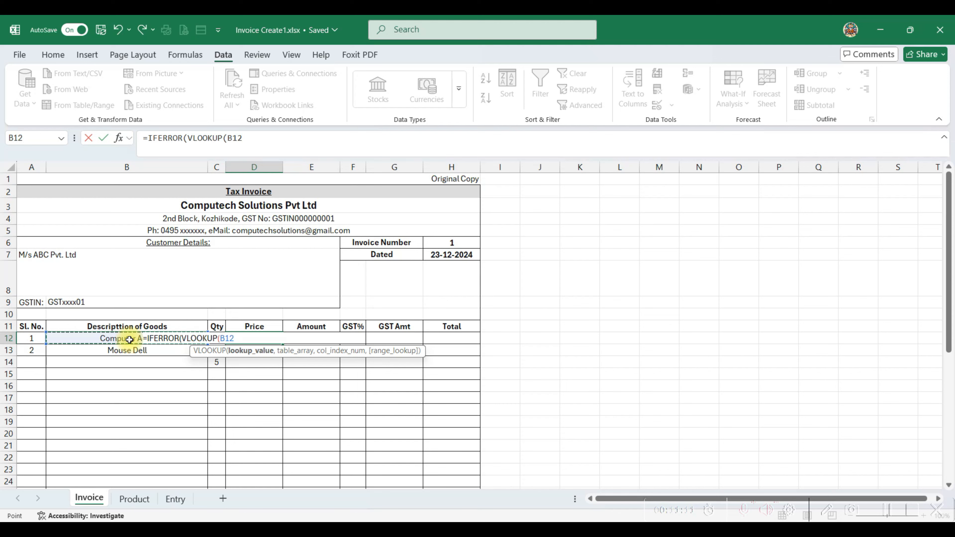
pyautogui.write(',')
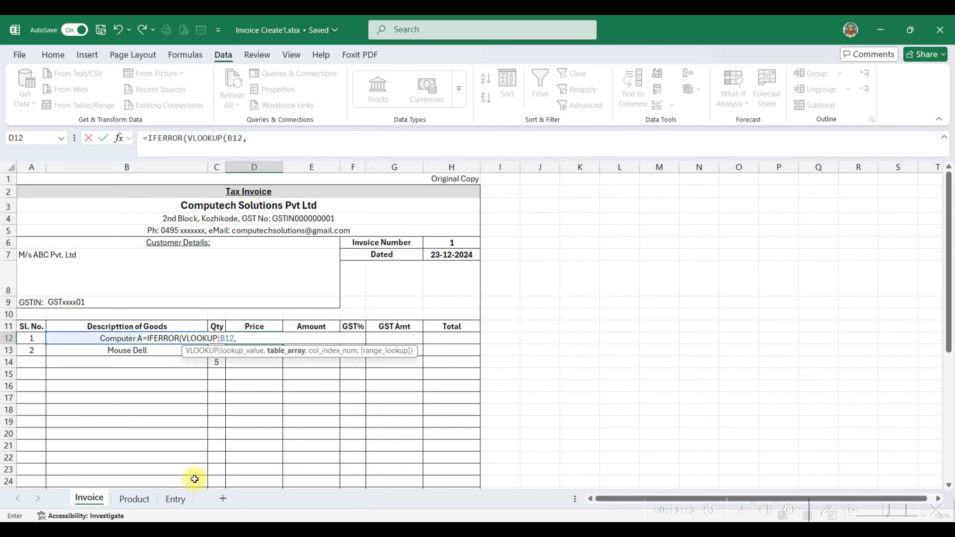
pyautogui.click(134, 498)
pyautogui.moveTo(74, 167); pyautogui.dragTo(159, 170)
pyautogui.click(328, 141)
pyautogui.write(',2,FALSE),"")')
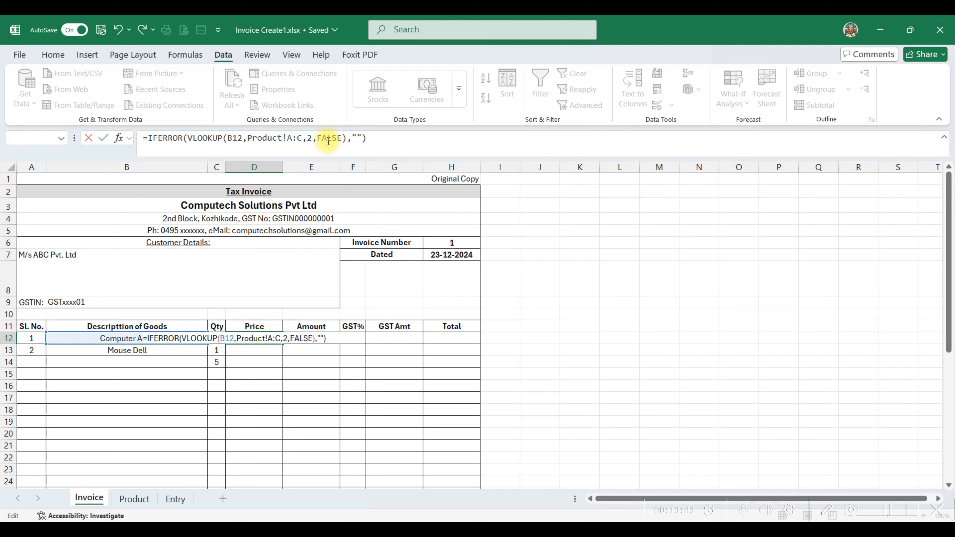
pyautogui.press('Return')
# Calculate the first item's Amount in E12 as quantity times price with =C12*D12.
pyautogui.click(314, 340)
pyautogui.write('=')
pyautogui.press('Left')
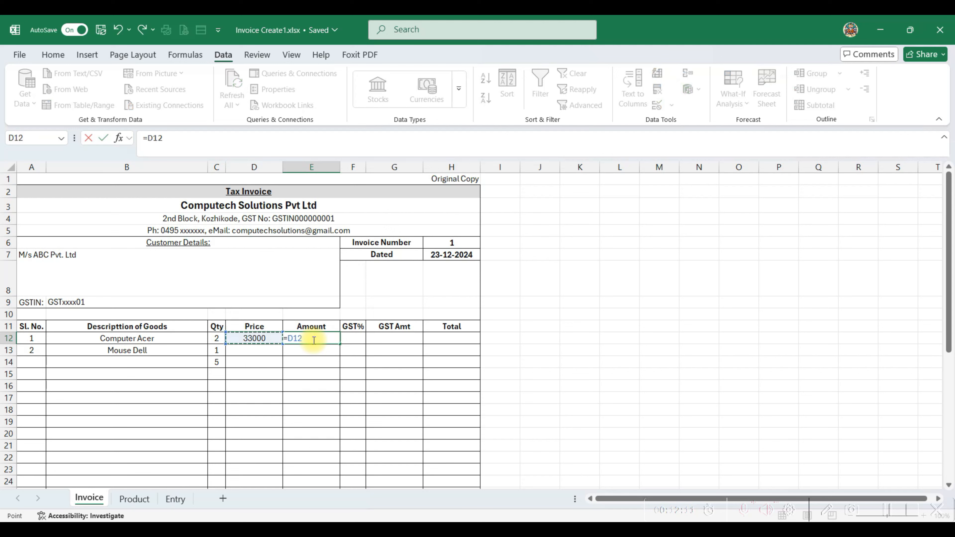
pyautogui.press('Left')
pyautogui.write('*')
pyautogui.press('Left')
pyautogui.press('Left')
pyautogui.press('Right')
pyautogui.press('Return')
pyautogui.press('Left')
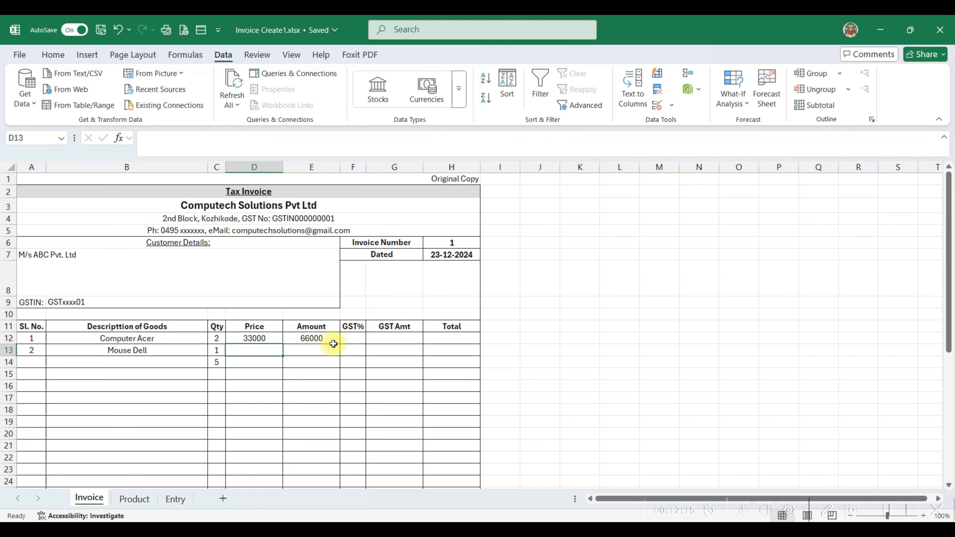
# Reuse the price lookup formula in F12 for GST%, with its column index set to 3.
pyautogui.click(353, 338)
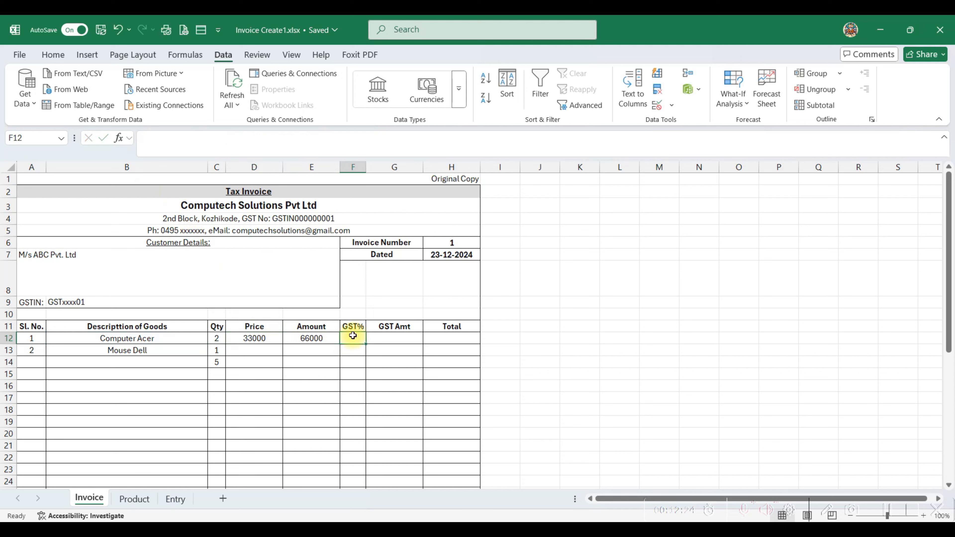
pyautogui.click(308, 138)
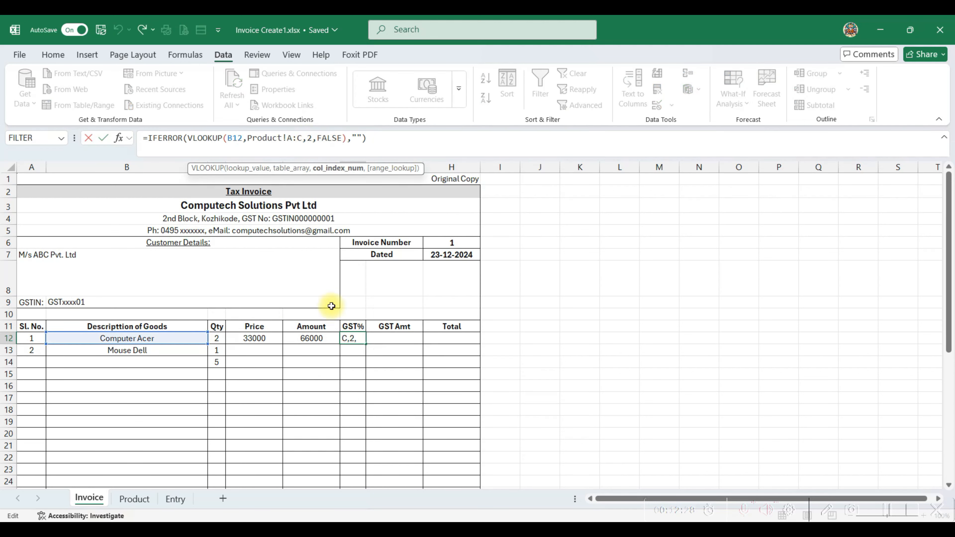
pyautogui.press('Delete')
pyautogui.write('3')
pyautogui.press('Return')
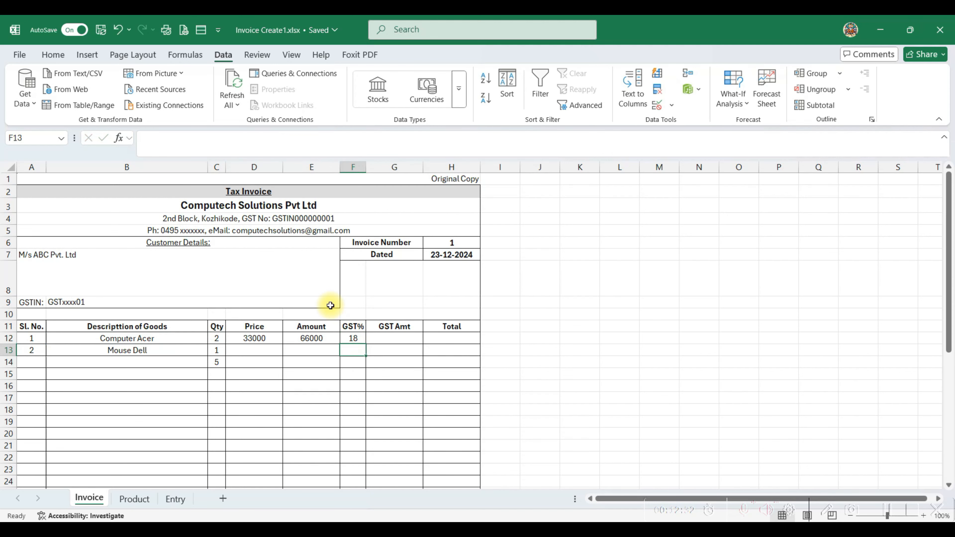
# Calculate the first item's GST Amt in G12 with =E12*F12/100.
pyautogui.press('Up')
pyautogui.press('Right')
pyautogui.write('=E12*F12%')
pyautogui.press('Return')
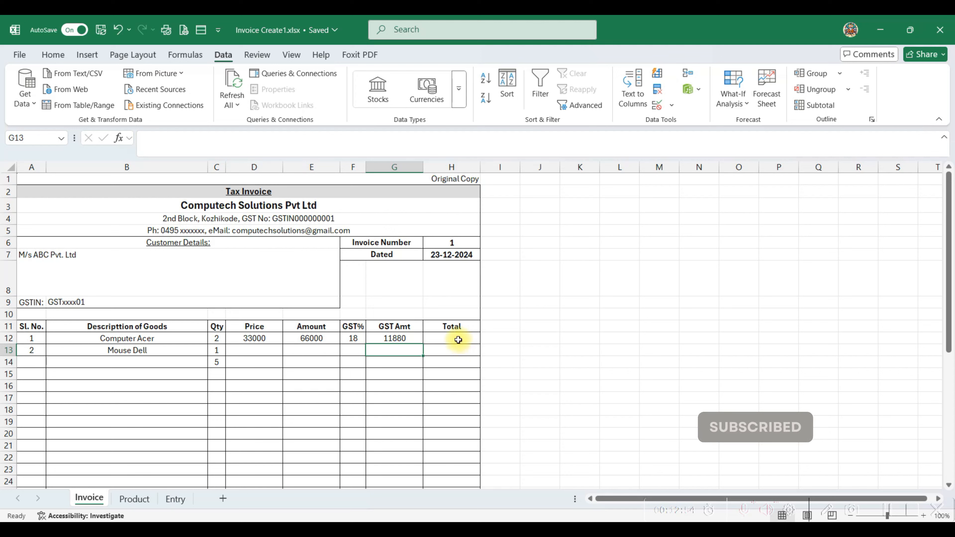
# Calculate the first item's Total in H12 by adding Amount and GST Amt with =E12+G12.
pyautogui.click(470, 338)
pyautogui.write('=')
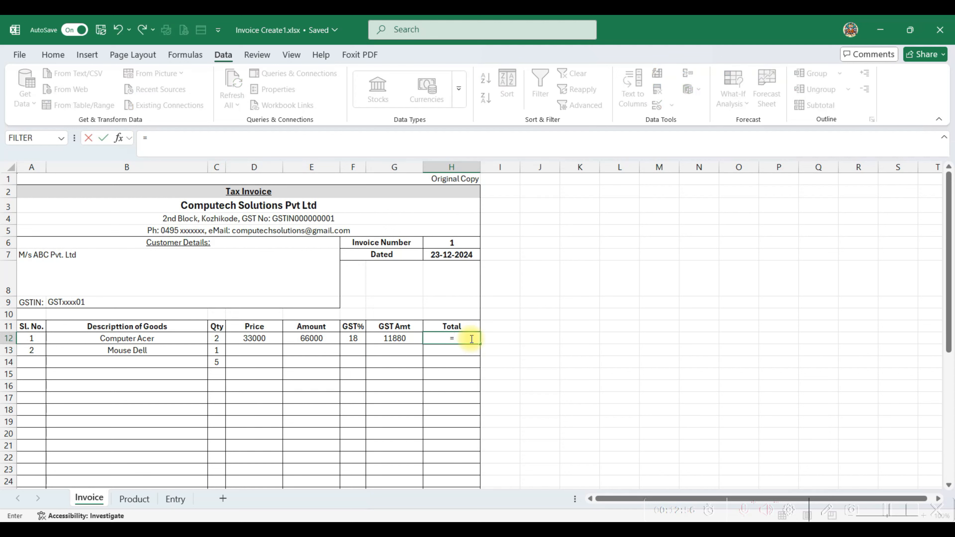
pyautogui.press('Left')
pyautogui.press('Left')
pyautogui.press('Left')
pyautogui.write('+')
pyautogui.press('Left')
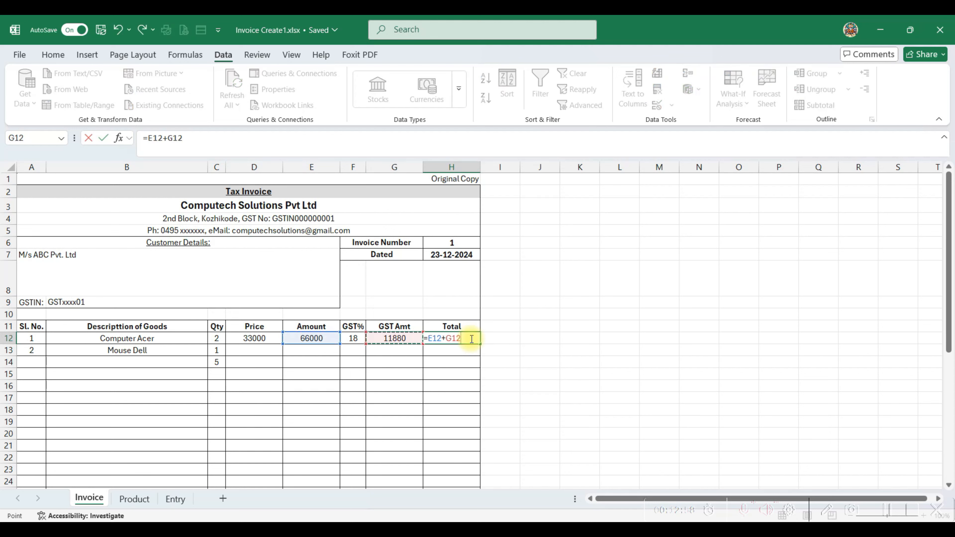
pyautogui.press('Return')
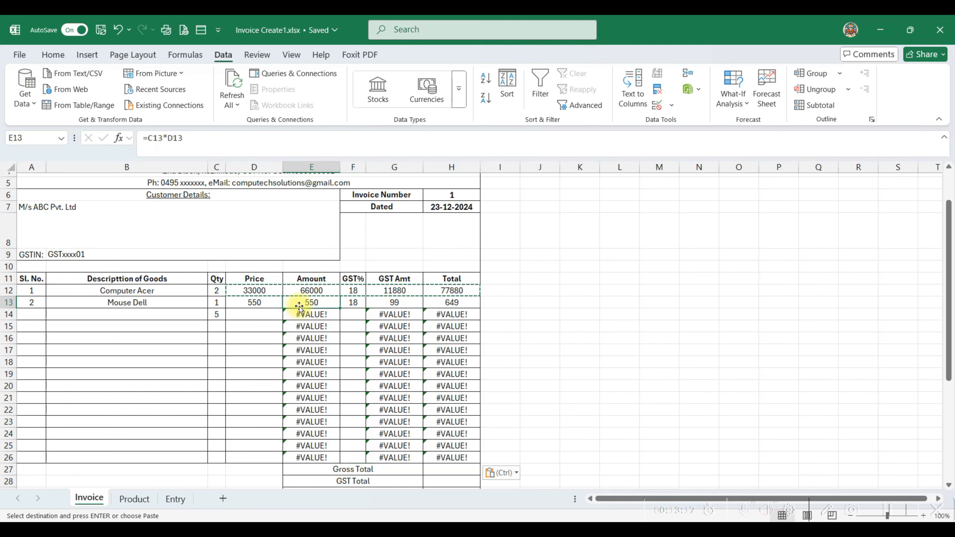
# Change the Amount formula in E12 to =IFERROR(C12*D12,"") and fill it down through row 26.
pyautogui.press('Escape')
pyautogui.click(299, 293)
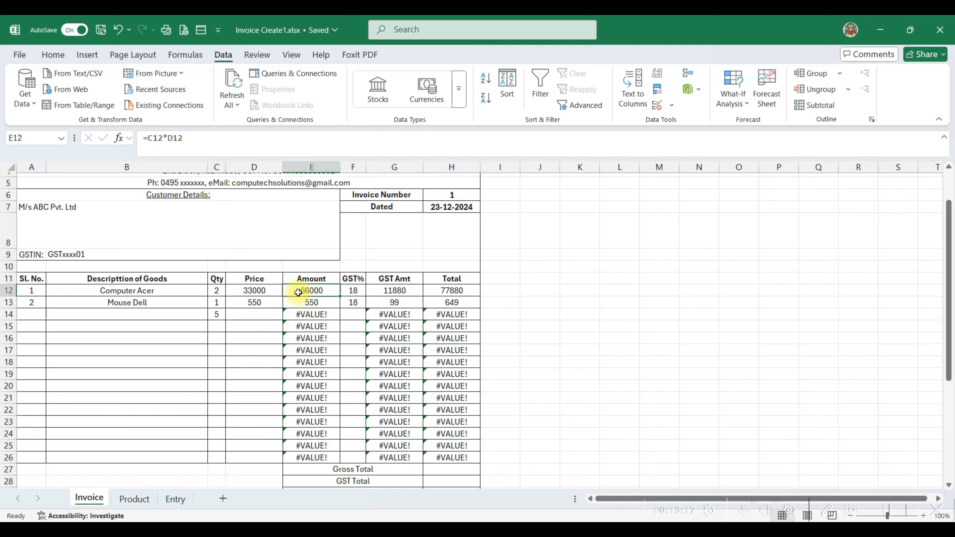
pyautogui.click(147, 138)
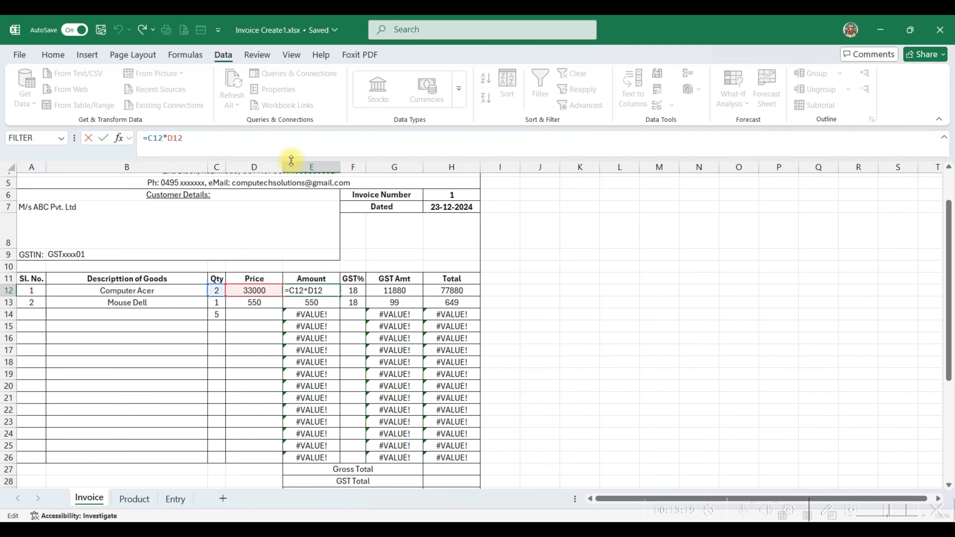
pyautogui.write('IFERR')
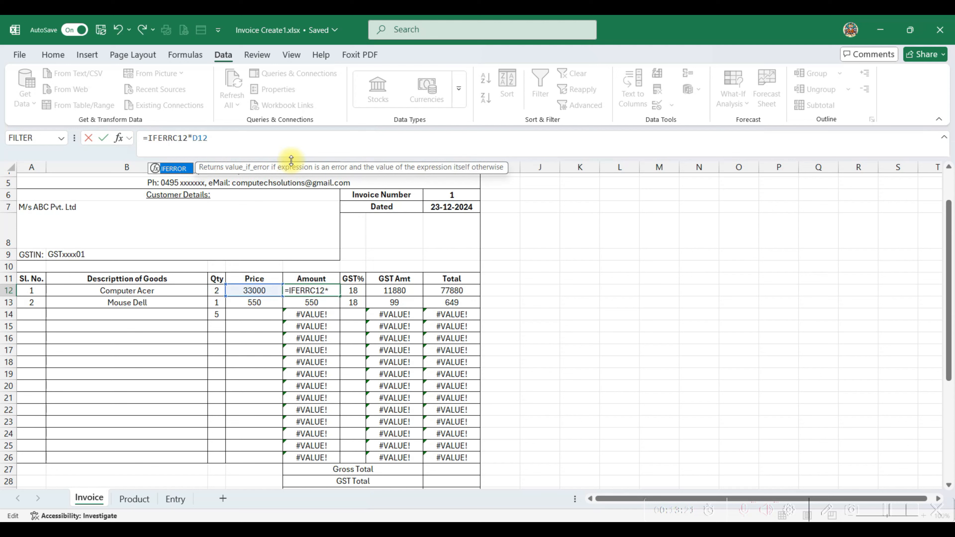
pyautogui.press('Tab')
pyautogui.press('End')
pyautogui.write(',"")')
pyautogui.press('Return')
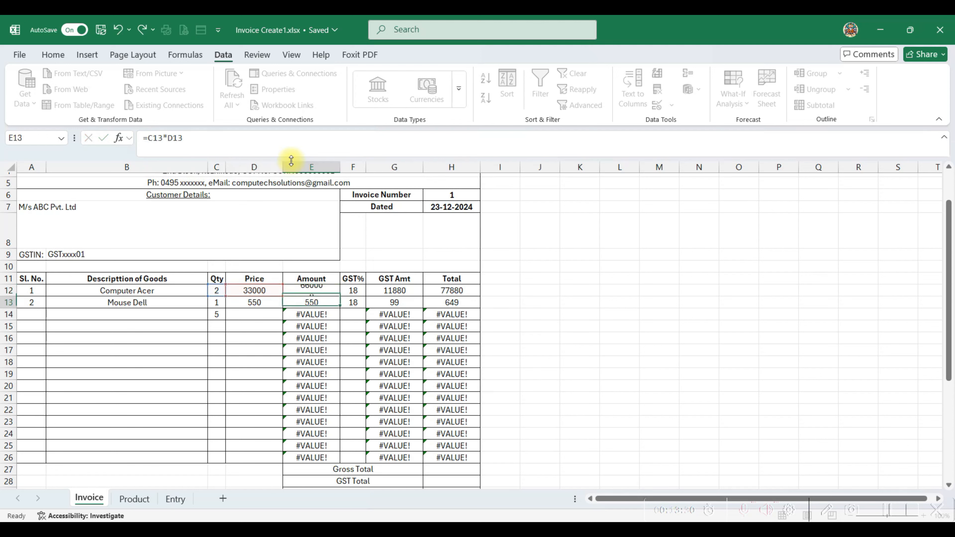
pyautogui.press('Up')
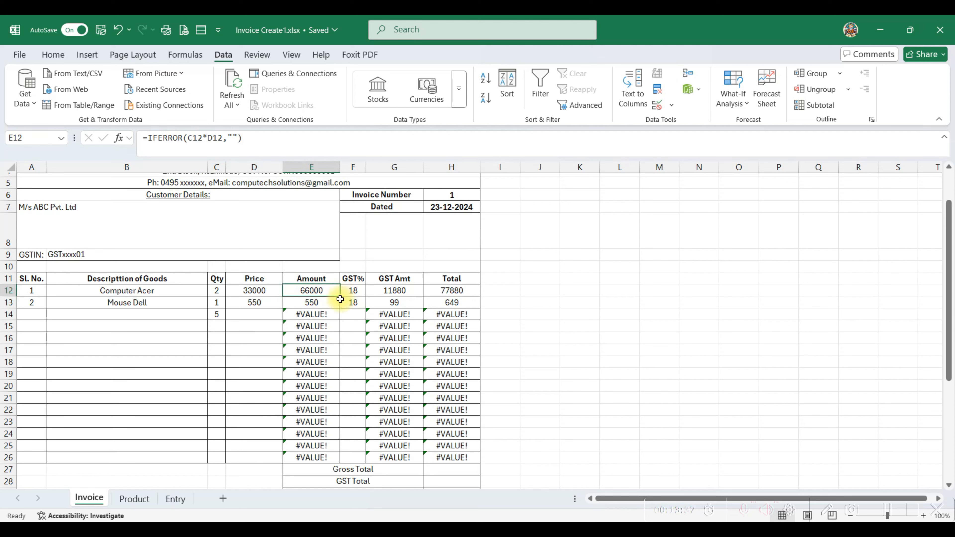
pyautogui.moveTo(341, 299); pyautogui.dragTo(325, 459)
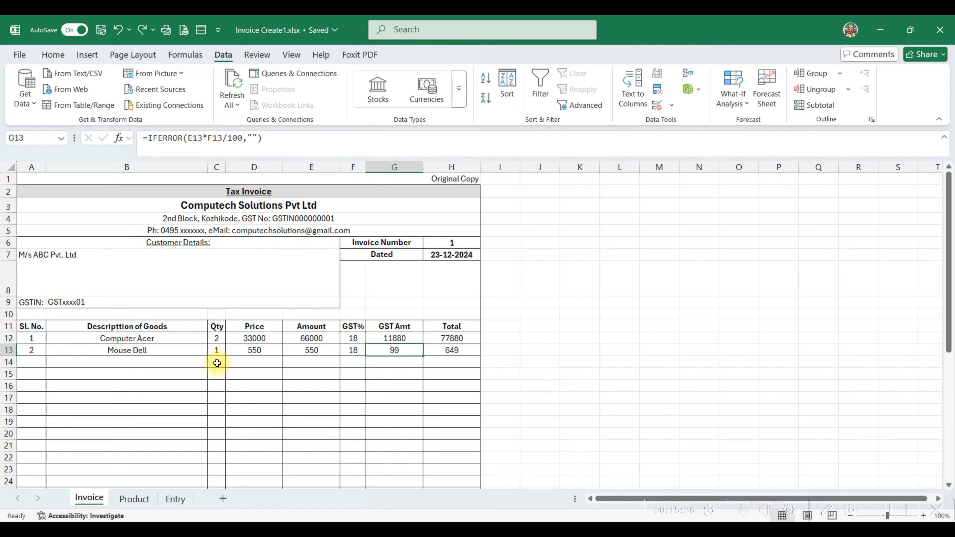
# Clear the leftover Item 3 quantity of invoice 1 in J2 on the Entry sheet and return to the Invoice sheet.
pyautogui.click(215, 363)
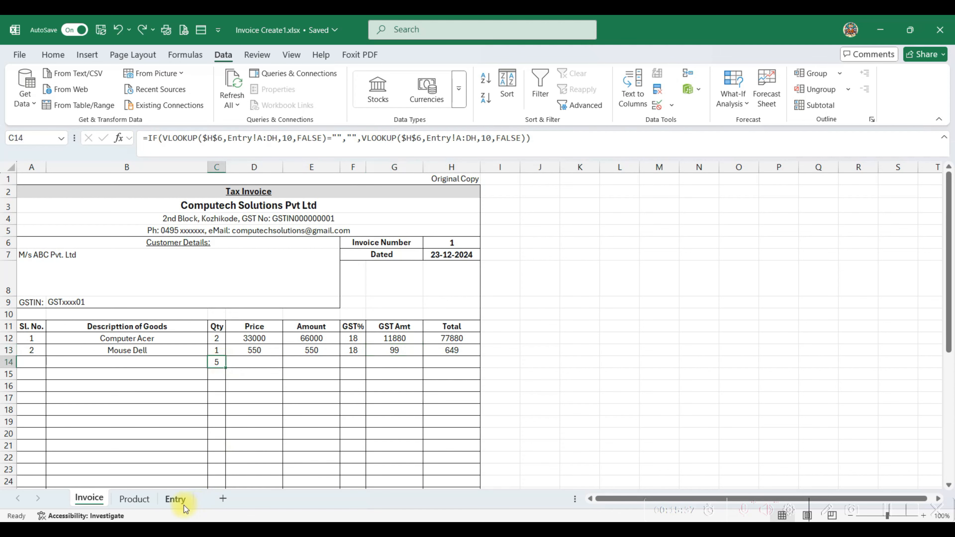
pyautogui.click(181, 503)
pyautogui.press('Delete')
pyautogui.press('Left')
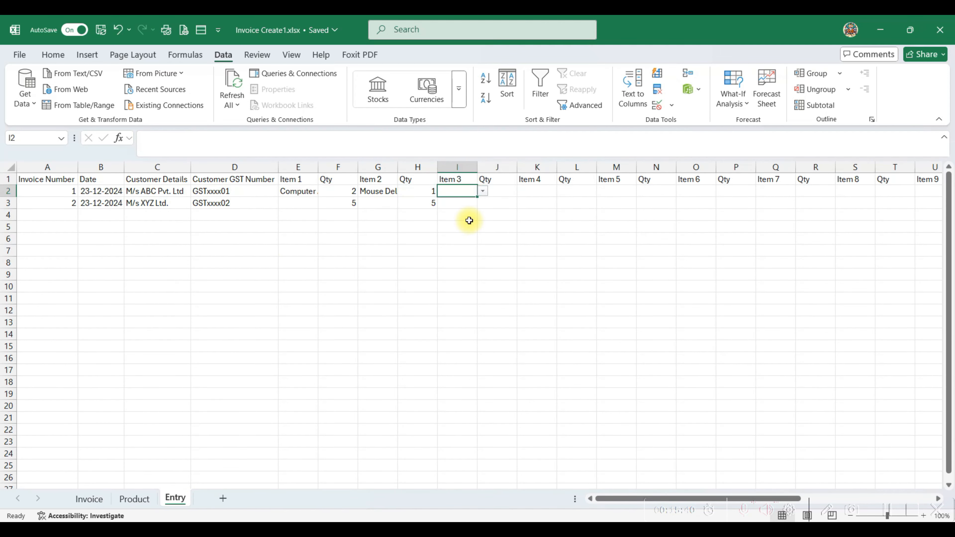
pyautogui.click(129, 503)
pyautogui.click(102, 498)
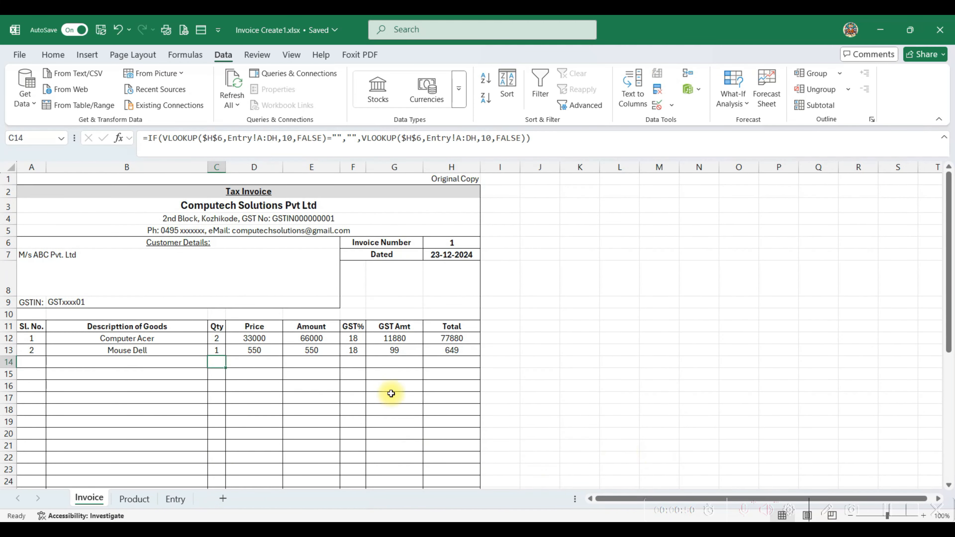
# Calculate the Gross Total in H27 with =SUM(E12:E26).
pyautogui.scroll(-2, 391, 338)
pyautogui.scroll(-1, 366, 318)
pyautogui.click(451, 421)
pyautogui.write('=sum(')
pyautogui.moveTo(311, 243); pyautogui.dragTo(315, 404)
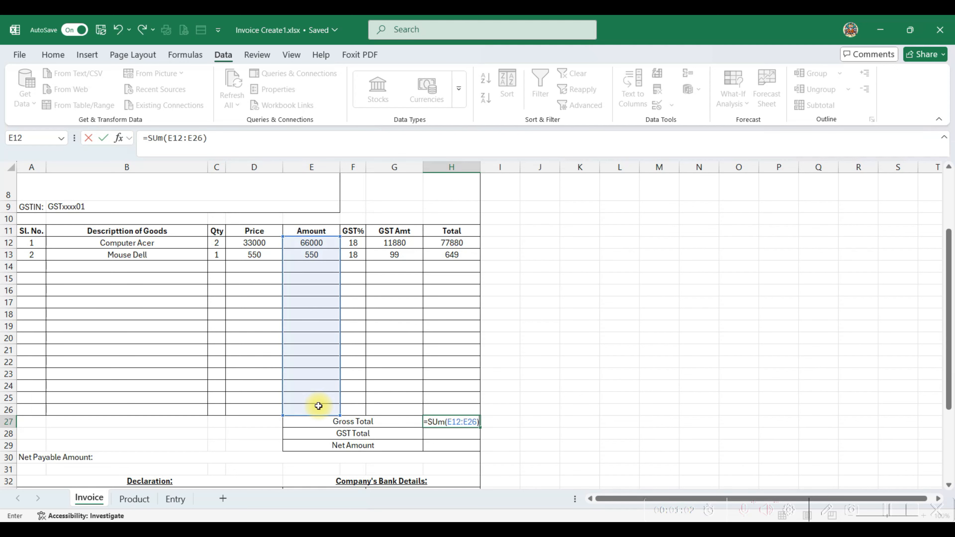
pyautogui.press('Return')
# Calculate the GST Total in H28 by summing the GST Amt cells G12:G26.
pyautogui.write('=')
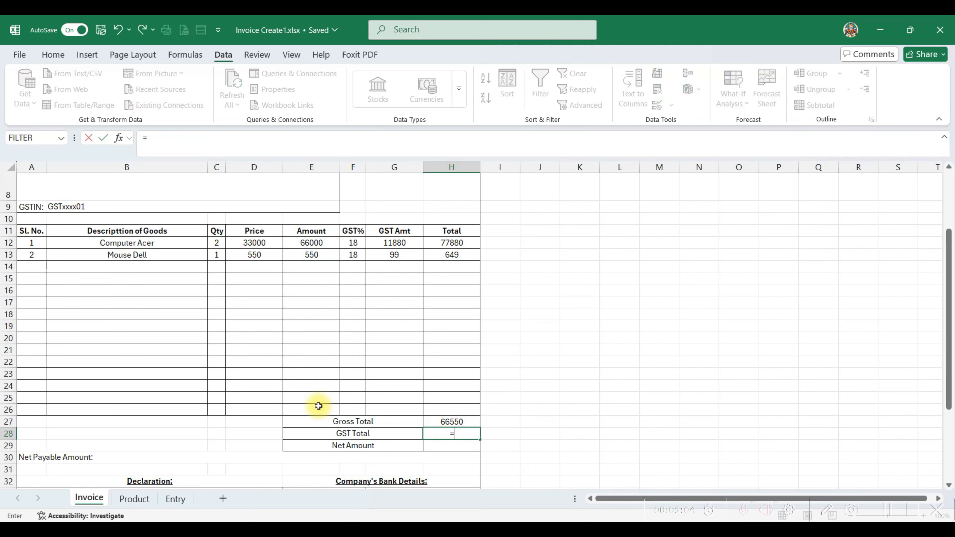
pyautogui.write('sum')
pyautogui.press('Tab')
pyautogui.moveTo(394, 242); pyautogui.dragTo(392, 406)
pyautogui.press('Return')
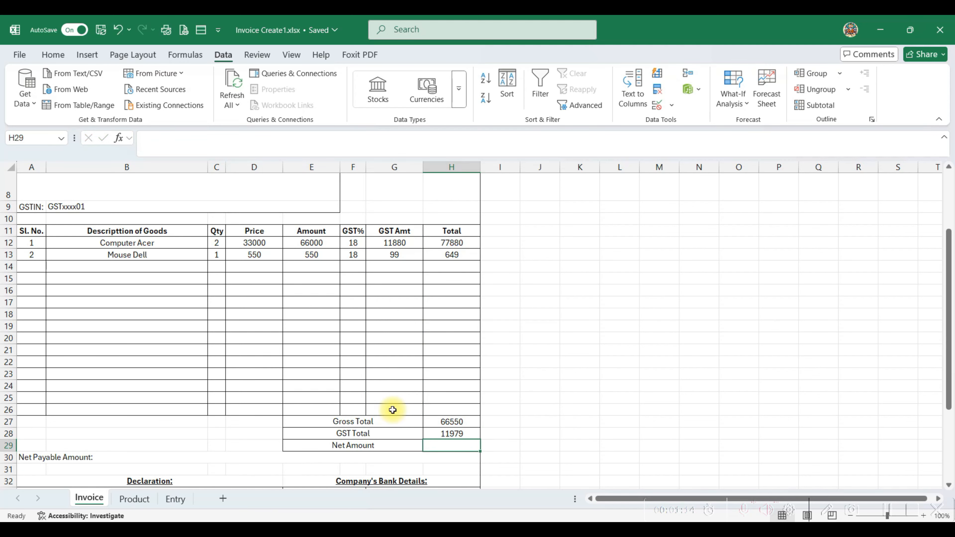
# Calculate the Net Amount in H29 with a SUM formula over the item rows of the Total column, starting at H12.
pyautogui.write('=SUM(')
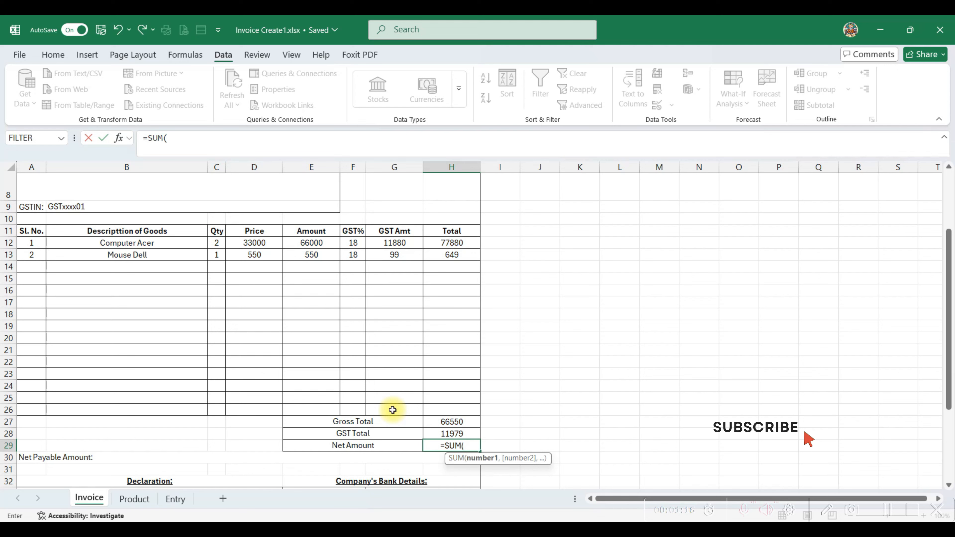
pyautogui.moveTo(452, 243); pyautogui.dragTo(426, 390)
pyautogui.press('Return')
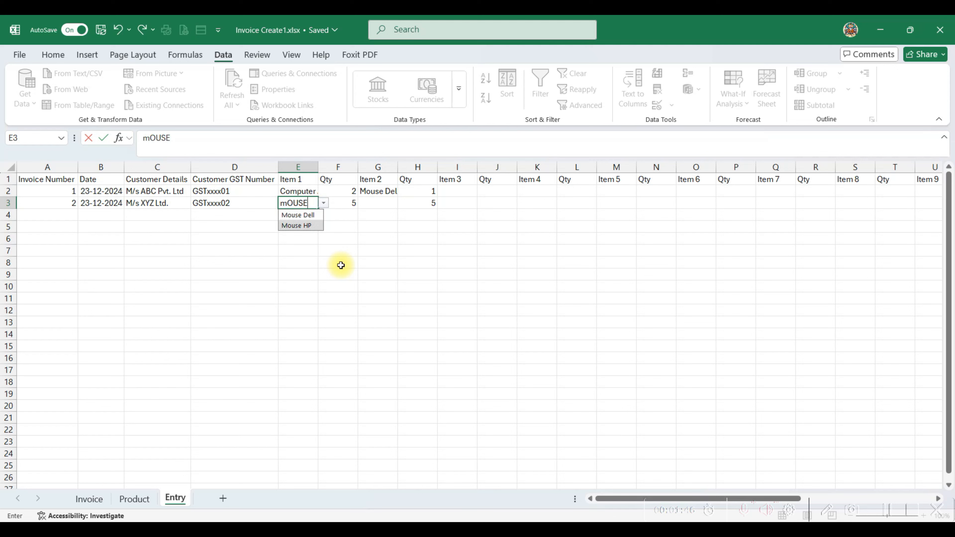
# For invoice 2 on the Entry sheet, enter Mouse HP with quantity 10 as Item 1 and Keyboard Zebronics with quantity 15 as Item 2.
pyautogui.press('Tab')
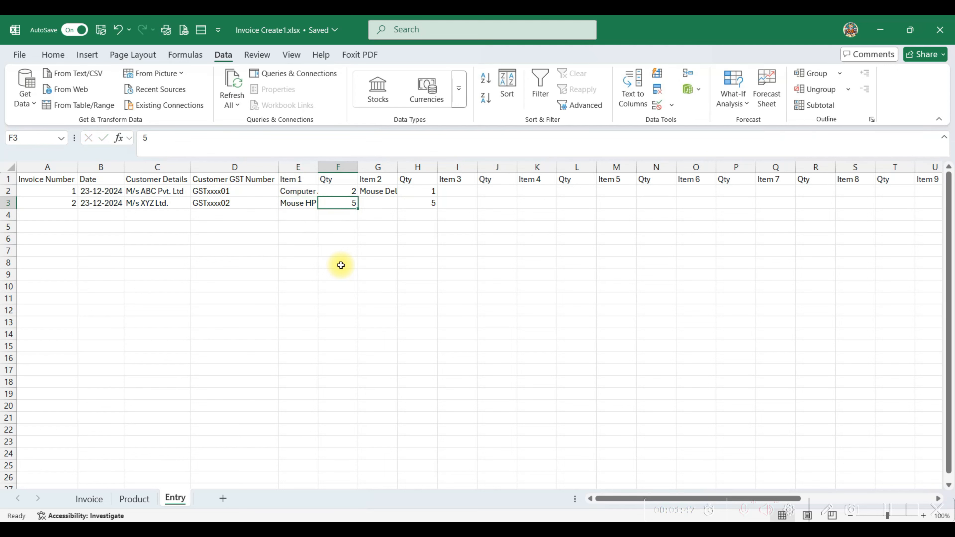
pyautogui.write('10')
pyautogui.press('Tab')
pyautogui.write('key')
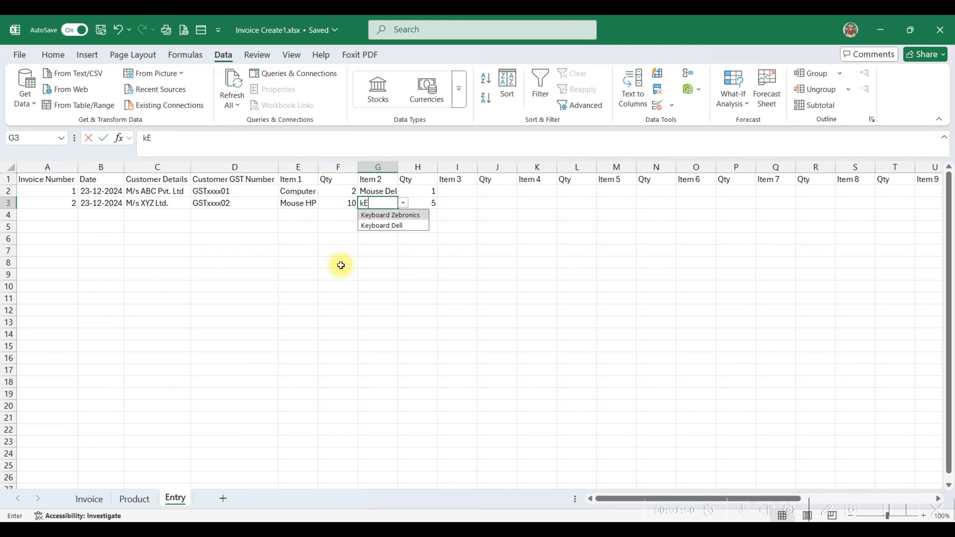
pyautogui.press('Down')
pyautogui.press('Return')
pyautogui.click(418, 203)
pyautogui.write('15')
# Add Computer HP with quantity 2 as Item 3 of invoice 2 in row 3.
pyautogui.press('Tab')
pyautogui.write('Computer HP')
pyautogui.press('Tab')
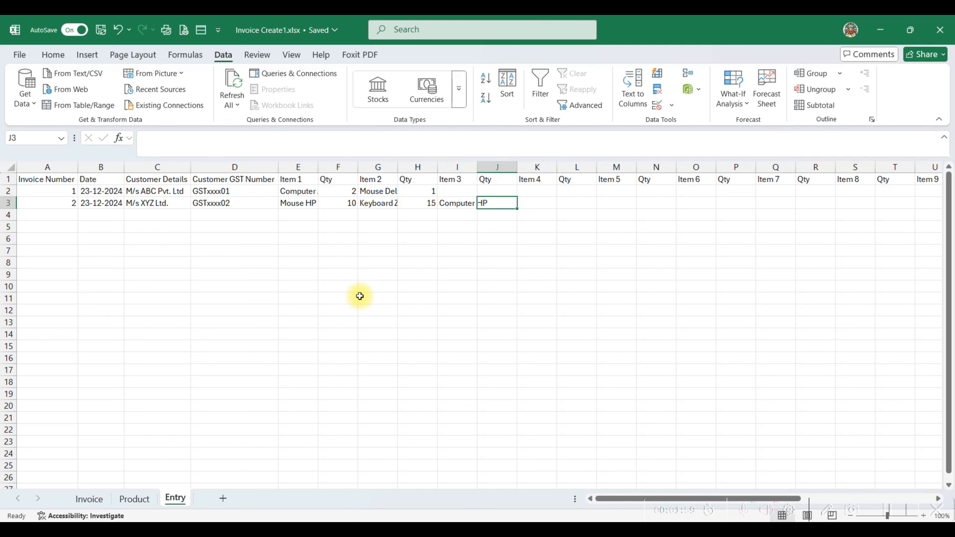
pyautogui.write('2')
pyautogui.press('Tab')
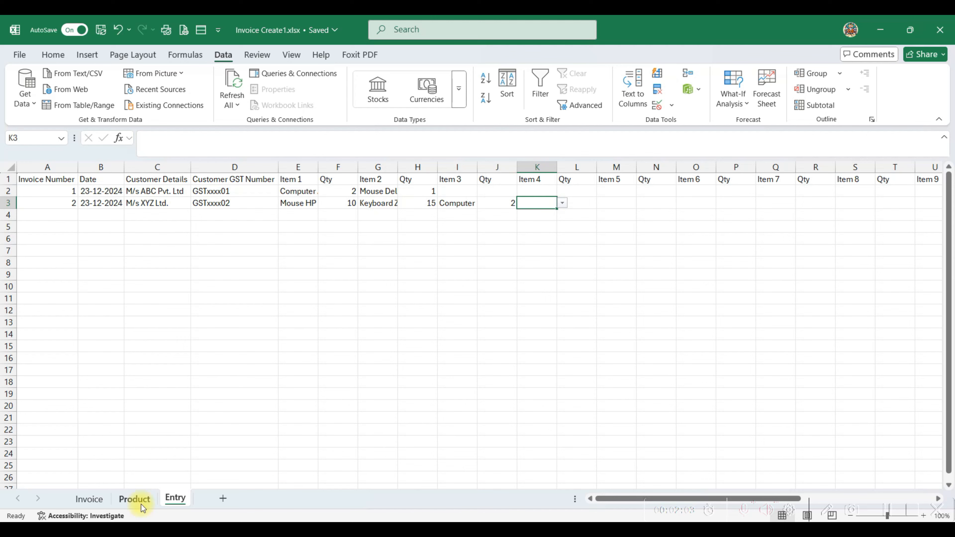
# Set the Invoice Number in H6 of the Invoice sheet to 2.
pyautogui.click(96, 499)
pyautogui.scroll(3, 414, 241)
pyautogui.click(451, 242)
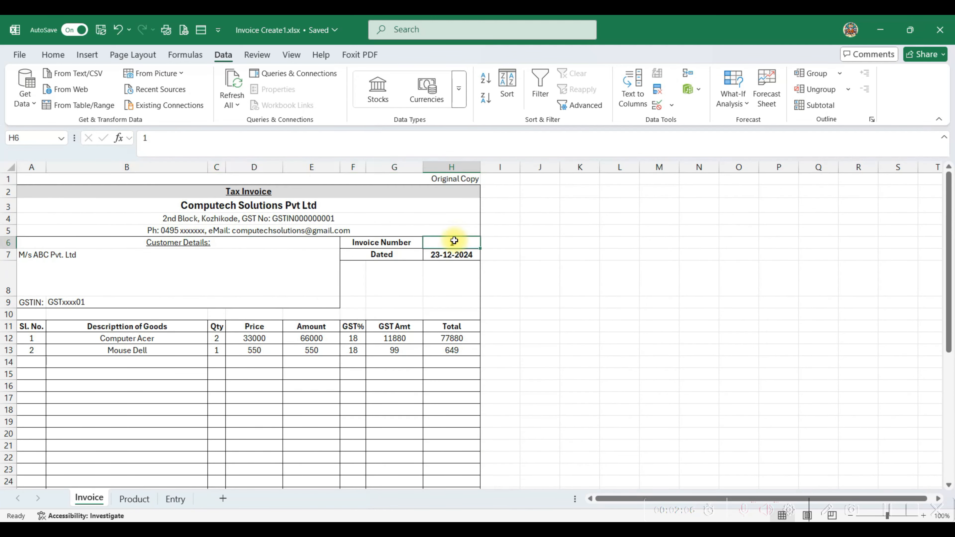
pyautogui.write('2')
pyautogui.press('Return')
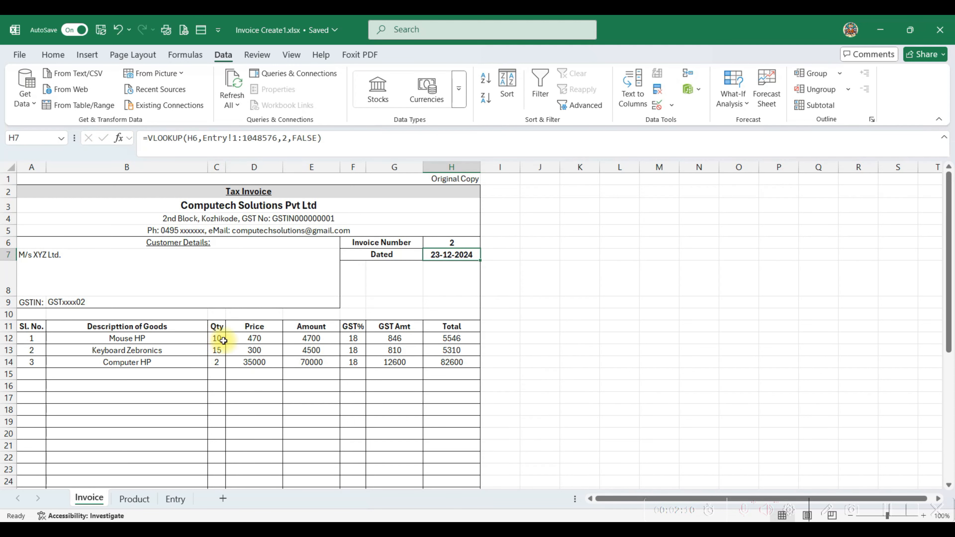
# Check the Mouse HP price on the Product sheet against the Amount, GST% and GST Amt cells of the first invoice line.
pyautogui.click(143, 499)
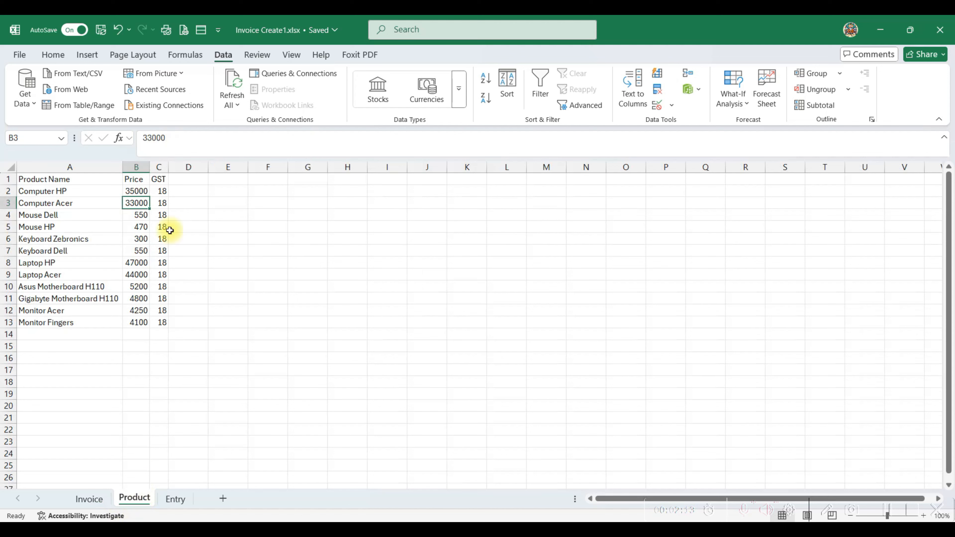
pyautogui.click(138, 227)
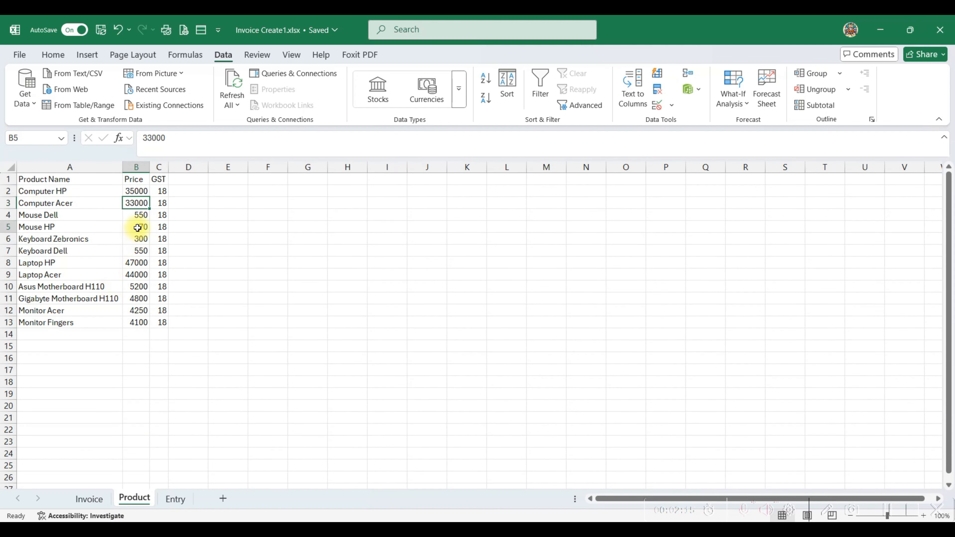
pyautogui.click(101, 499)
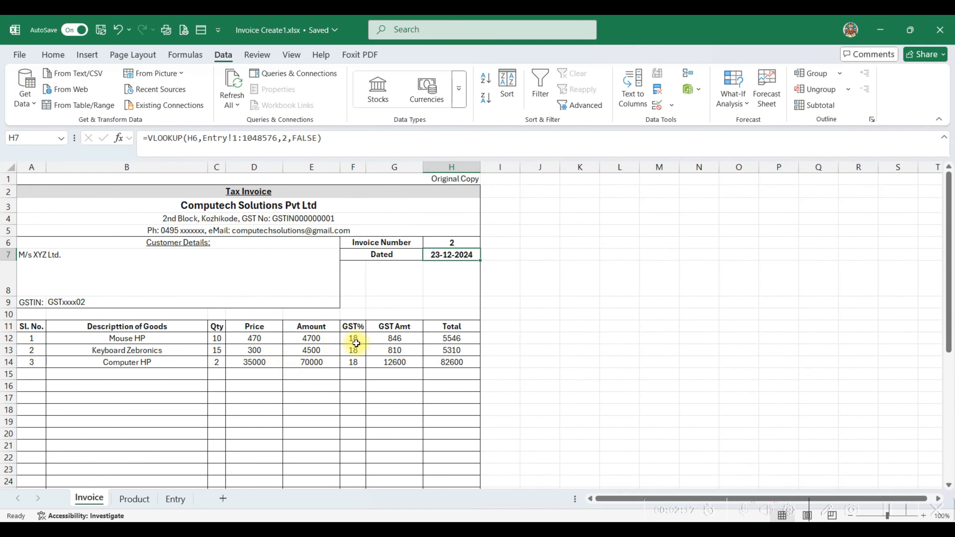
pyautogui.click(310, 340)
pyautogui.click(357, 340)
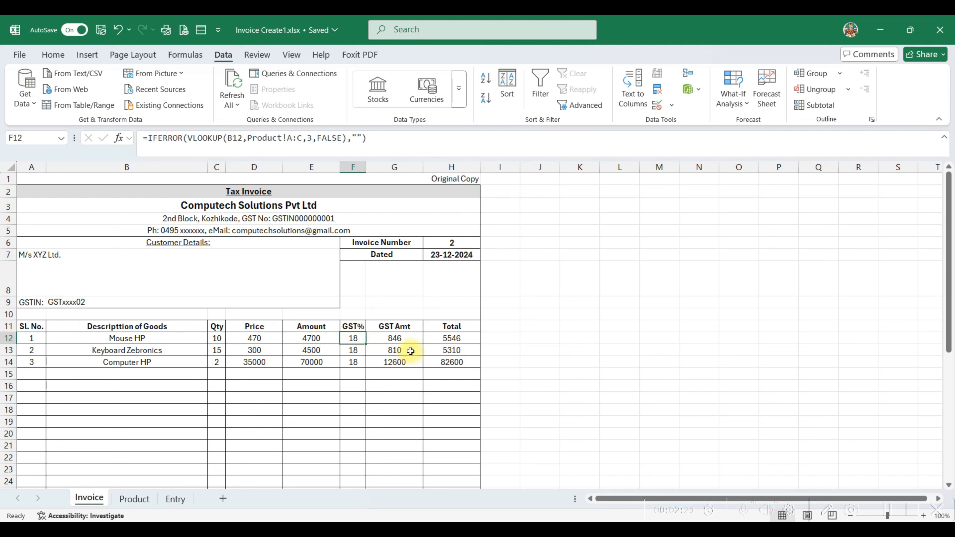
pyautogui.click(401, 338)
# Inspect the Gross Total and GST Total formulas in H27 and H28 and the Net Payable Amount cell below them.
pyautogui.scroll(-2, 384, 340)
pyautogui.click(448, 421)
pyautogui.doubleClick(447, 421)
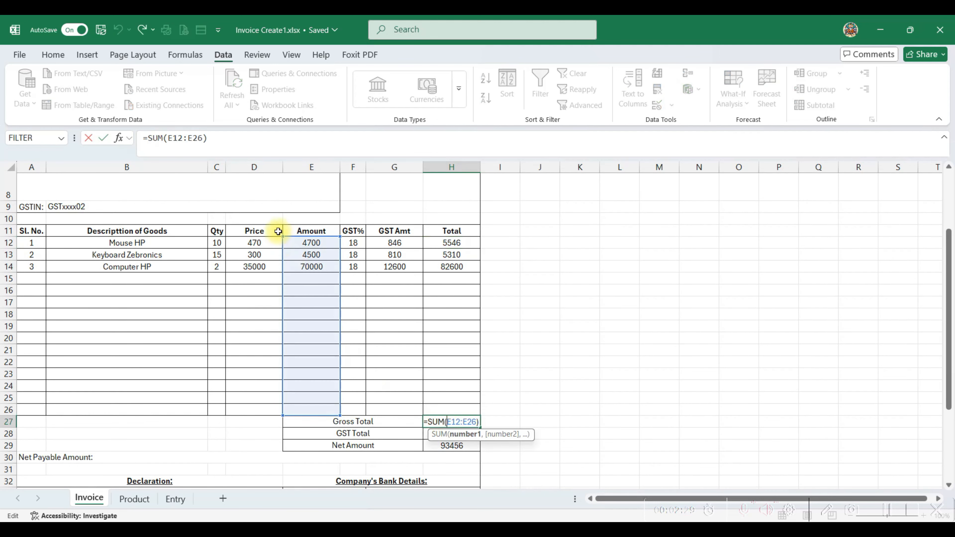
pyautogui.hotkey('ctrl', 'Return')
pyautogui.click(459, 433)
pyautogui.doubleClick(459, 434)
pyautogui.hotkey('ctrl', 'Return')
pyautogui.doubleClick(108, 458)
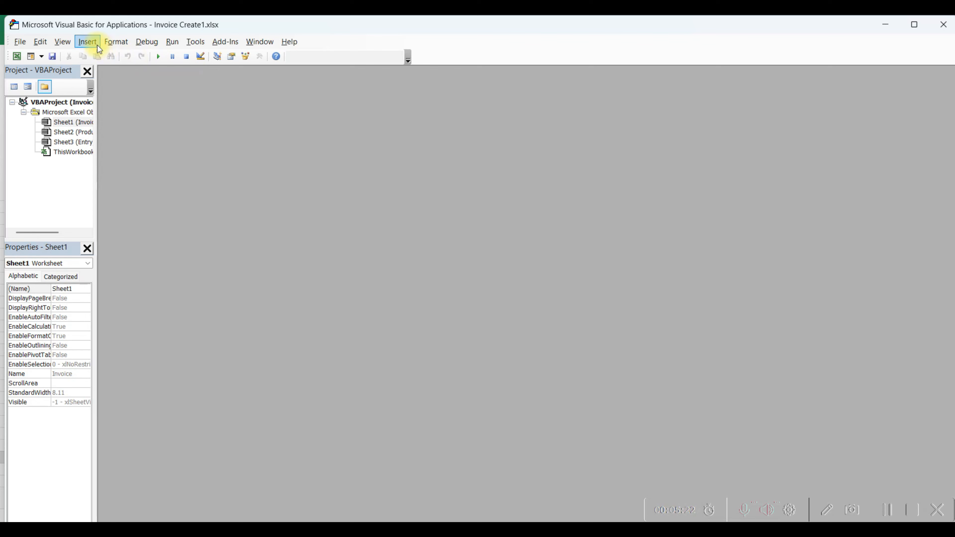
# Insert a new module in the workbook's VBA project and paste the number-to-words code with the ConvertHundreds and ConvertTens functions.
pyautogui.click(98, 42)
pyautogui.click(106, 82)
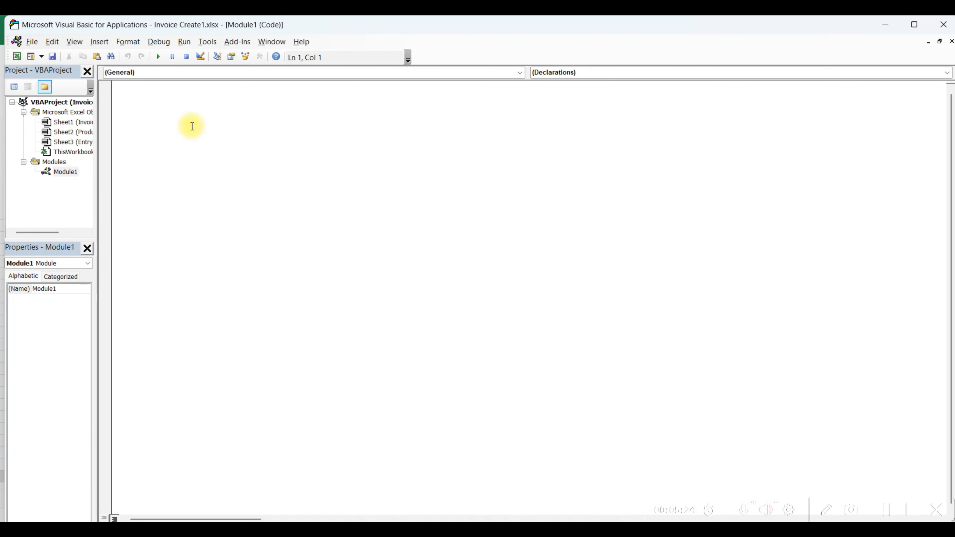
pyautogui.hotkey('ctrl', 'v')
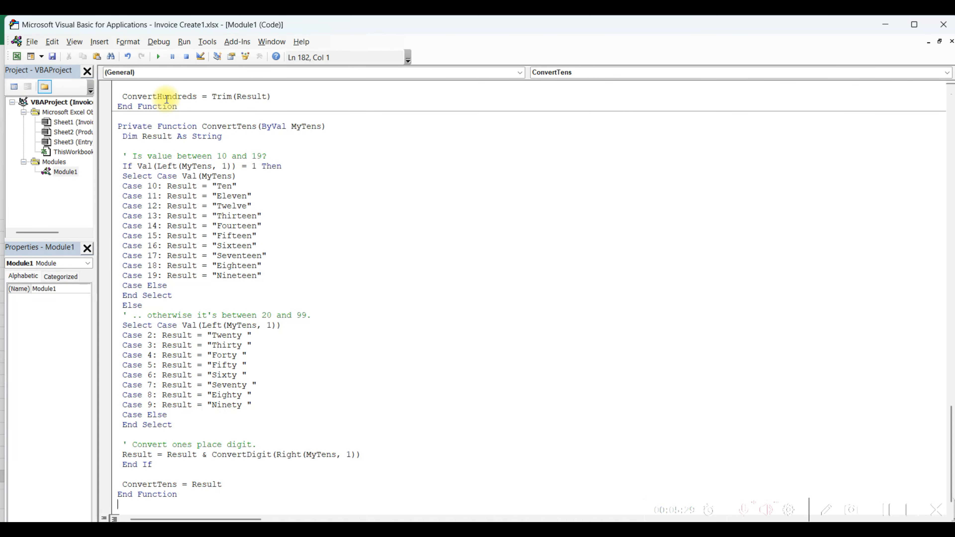